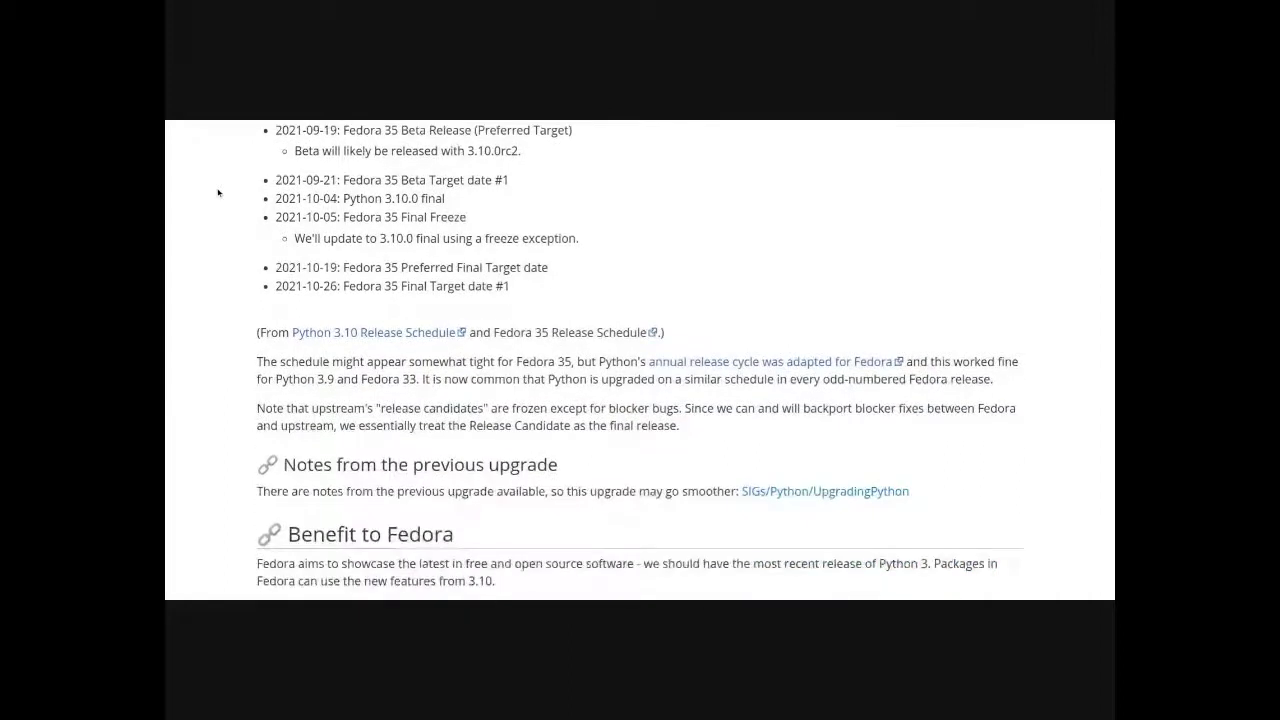
- Scroll through the Python 3.10 change proposal down to its How To Test section
{"action": "scroll", "coordinate": [218, 192], "scroll_direction": "down", "scroll_amount": 7}
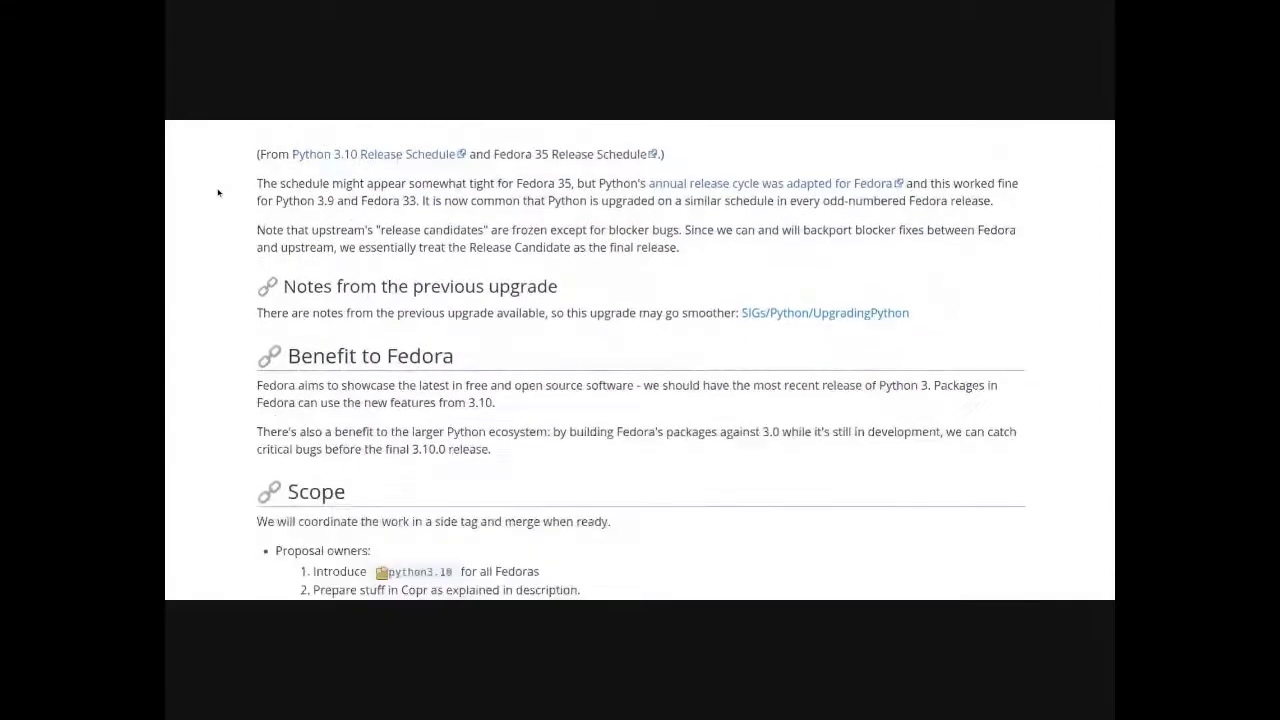
{"action": "scroll", "coordinate": [218, 194], "scroll_direction": "down", "scroll_amount": 5}
{"action": "scroll", "coordinate": [227, 202], "scroll_direction": "down", "scroll_amount": 1}
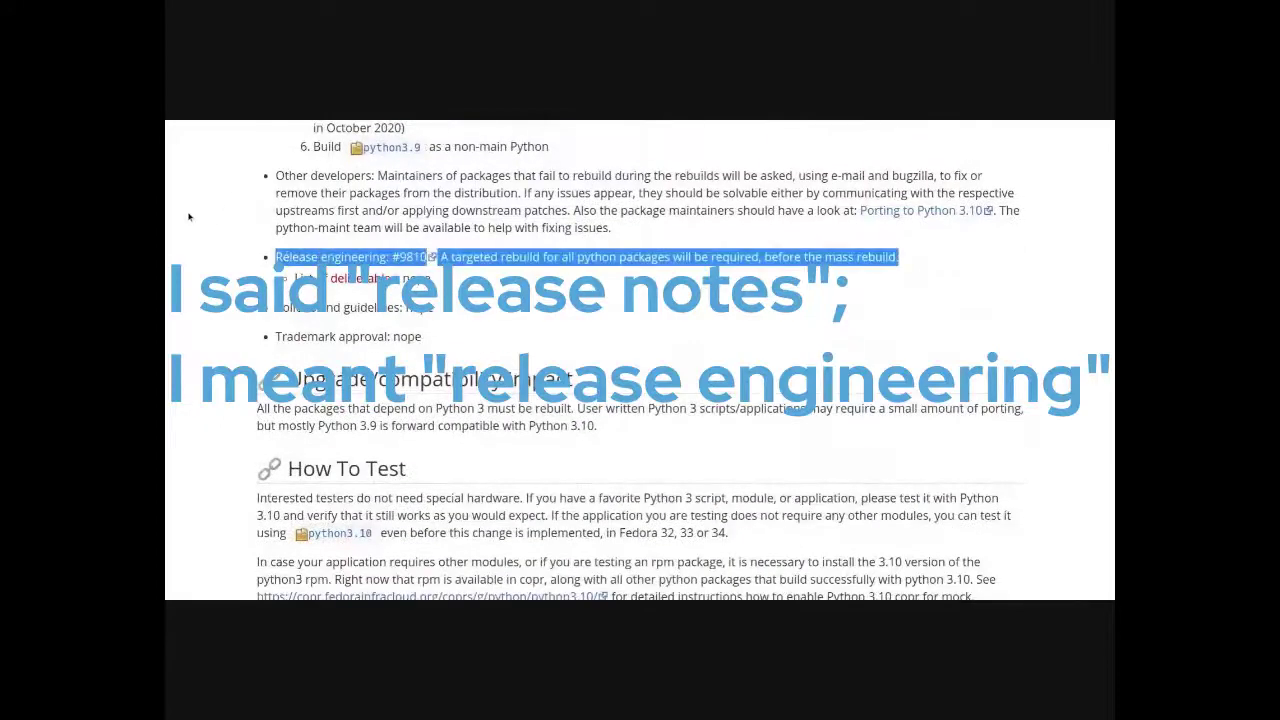
{"action": "scroll", "coordinate": [190, 216], "scroll_direction": "down", "scroll_amount": 11}
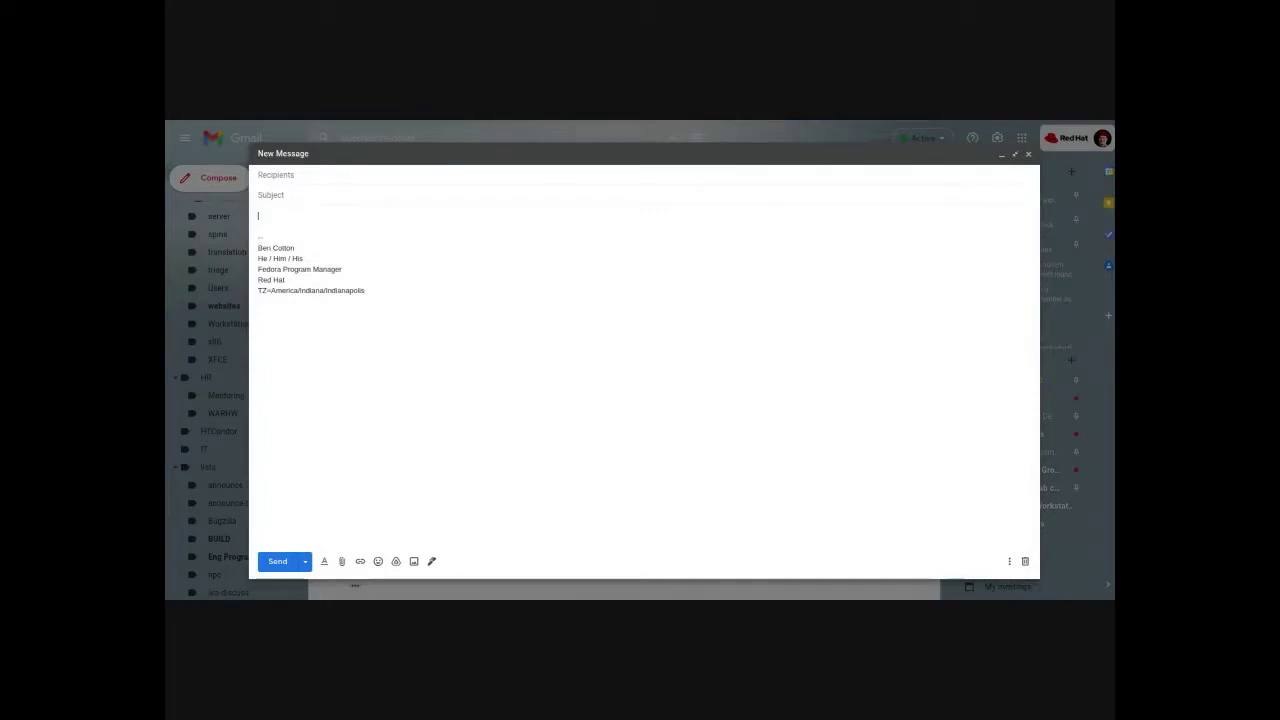
- Paste the proposal wikitext into the message body and delete the trailing category comment lines
{"action": "key", "text": "ctrl+v"}
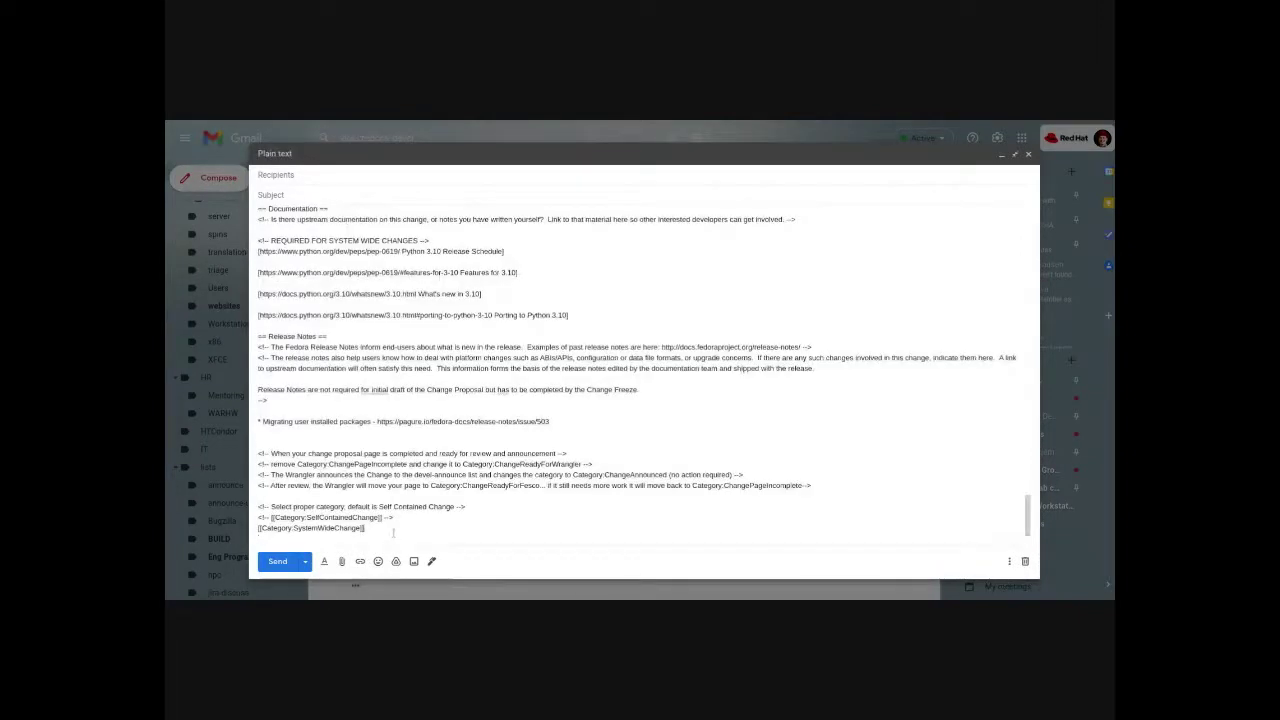
{"action": "left_click_drag", "start_coordinate": [366, 530], "coordinate": [259, 452]}
{"action": "key", "text": "BackSpace"}
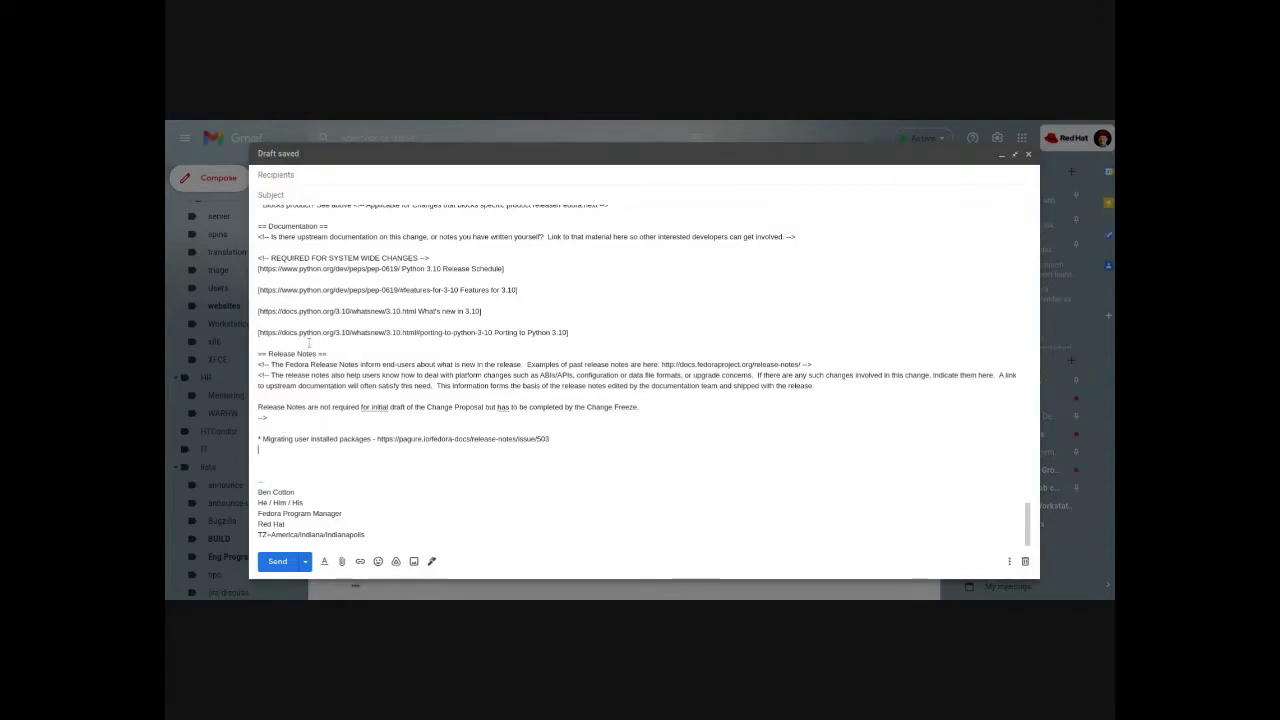
- Enter the subject 'F35 Change: Python 3.10 (System-Wide Change proposal)'
{"action": "scroll", "coordinate": [309, 343], "scroll_direction": "up", "scroll_amount": 10}
{"action": "left_click", "coordinate": [321, 195]}
{"action": "type", "text": "Fed"}
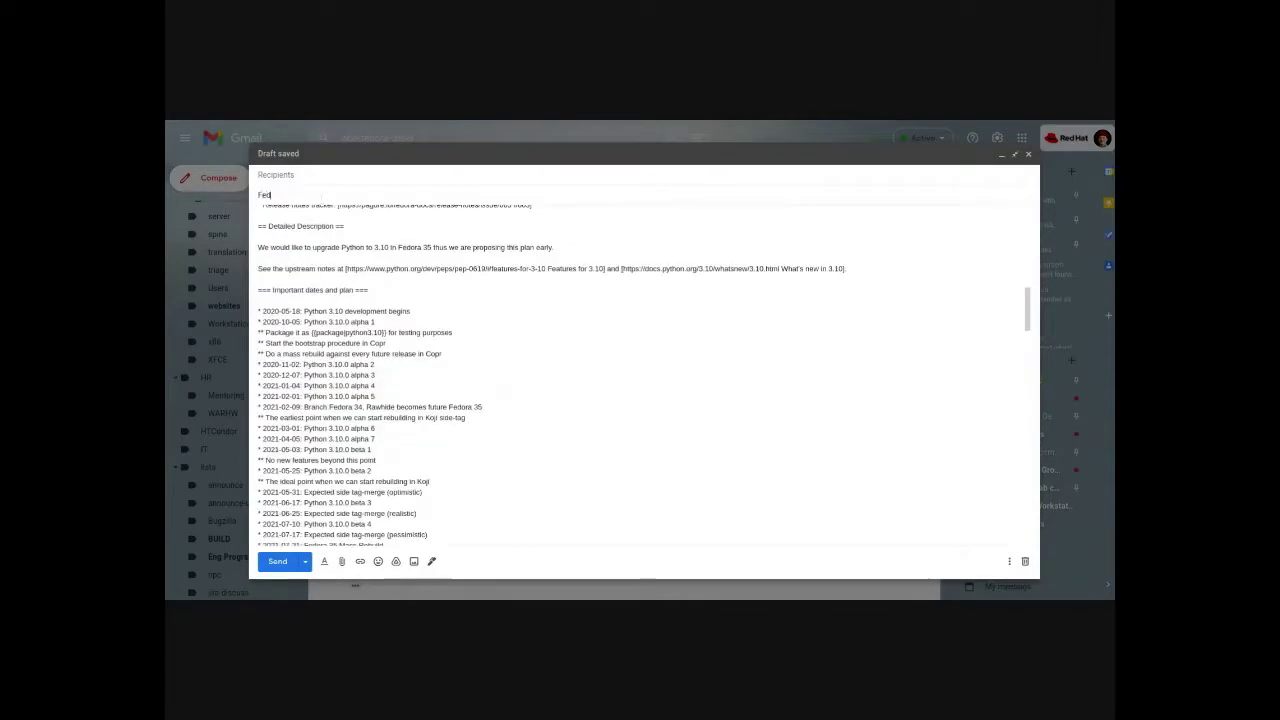
{"action": "key", "text": "BackSpace"}
{"action": "type", "text": "35 Change: Python 3.10 (System-Wide Change proposal)"}
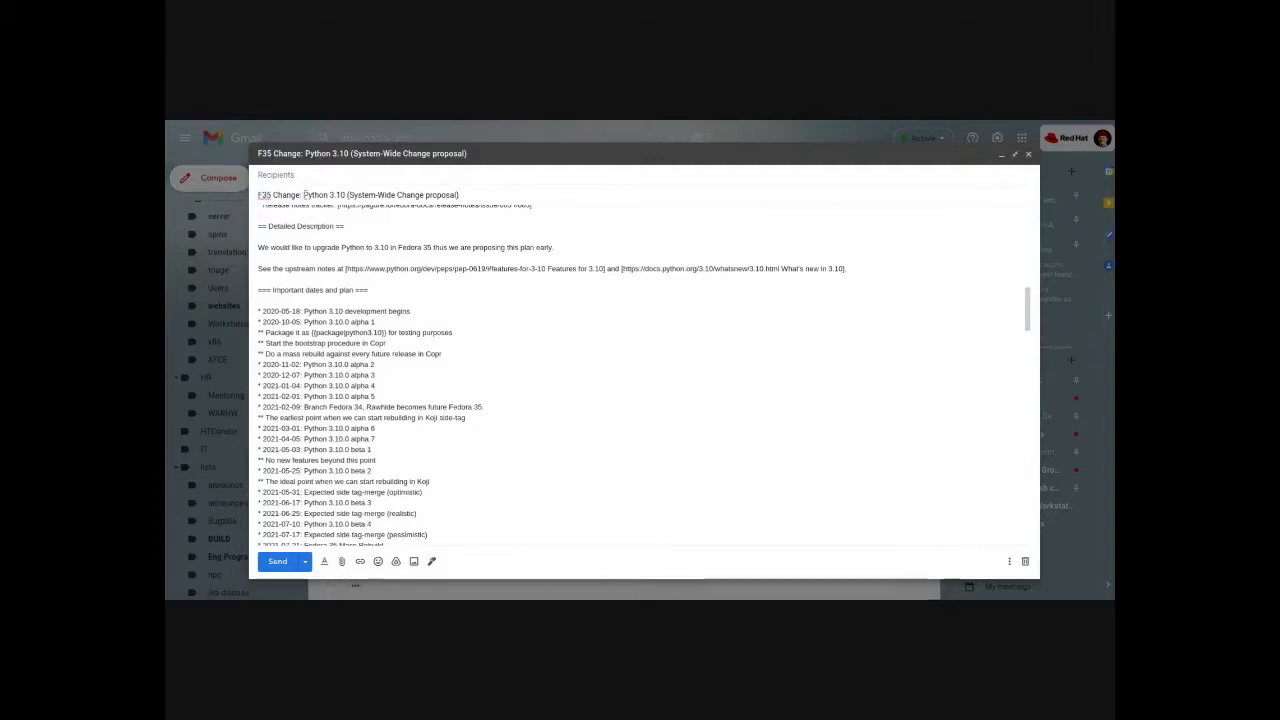
- Address the draft to the devel-announce list and add a Cc recipient line
{"action": "left_click_drag", "start_coordinate": [303, 195], "coordinate": [346, 195]}
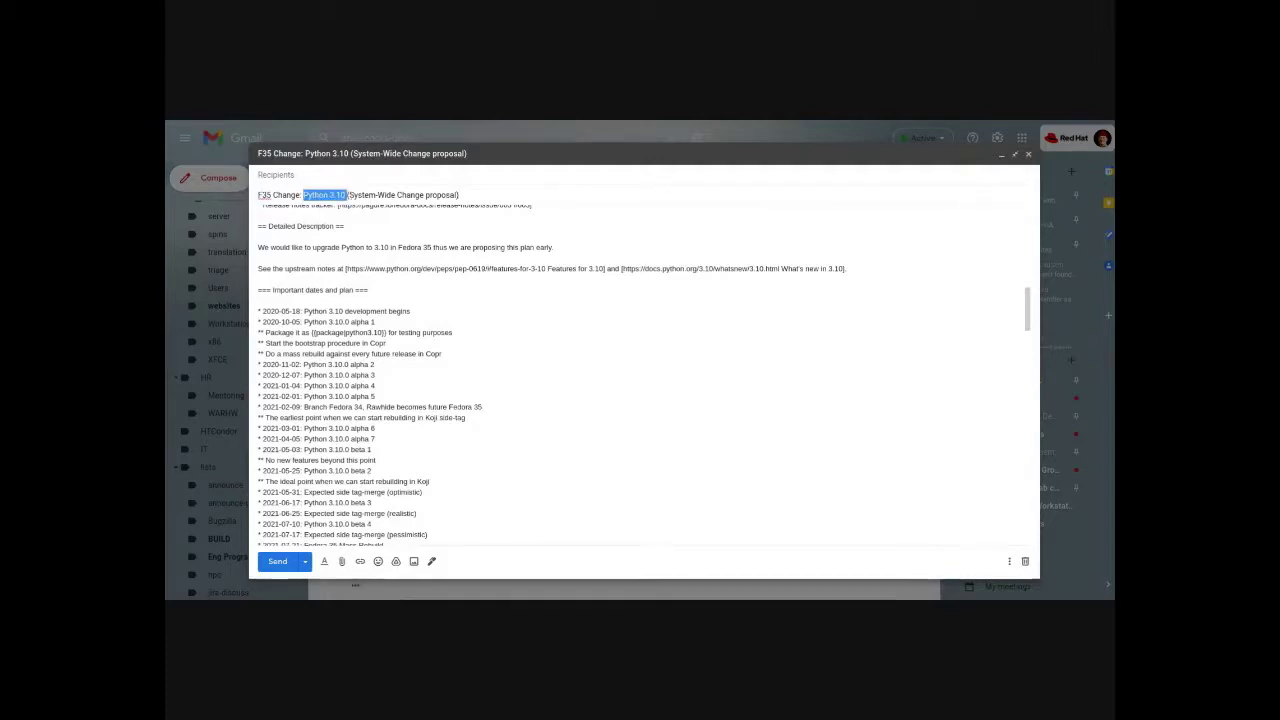
{"action": "left_click", "coordinate": [563, 183]}
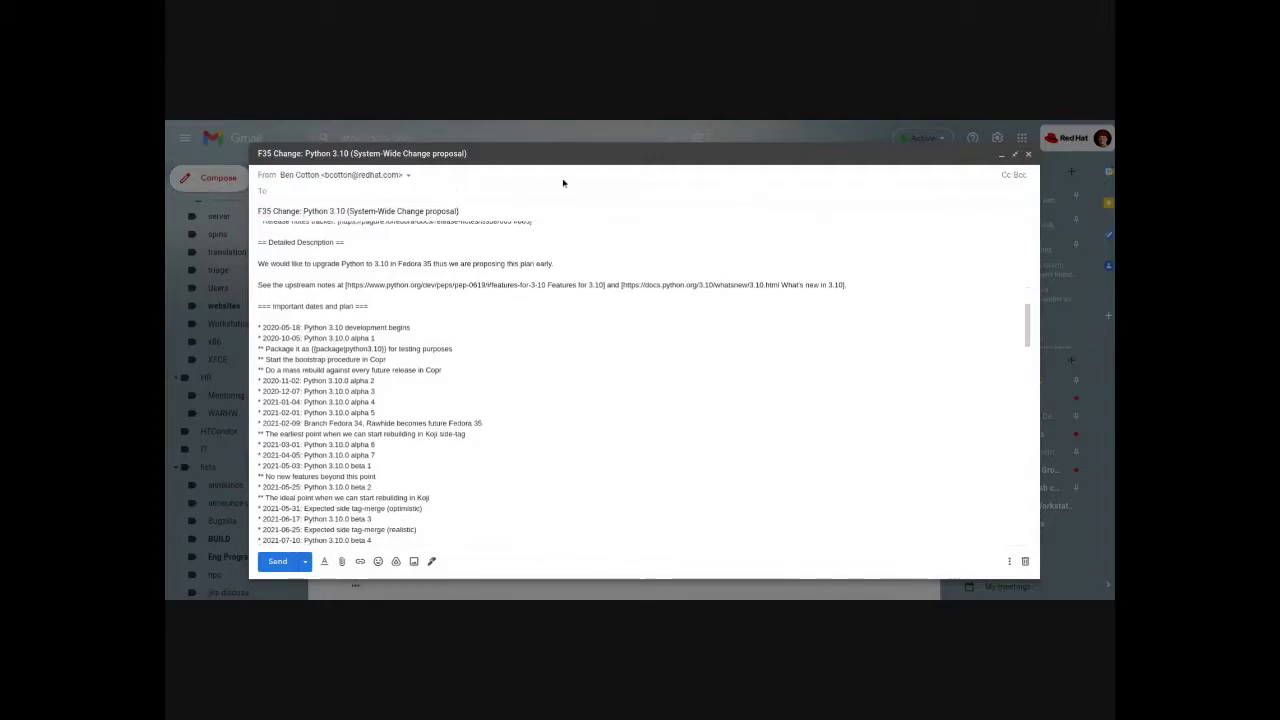
{"action": "type", "text": "devel"}
{"action": "key", "text": "Down"}
{"action": "key", "text": "Return"}
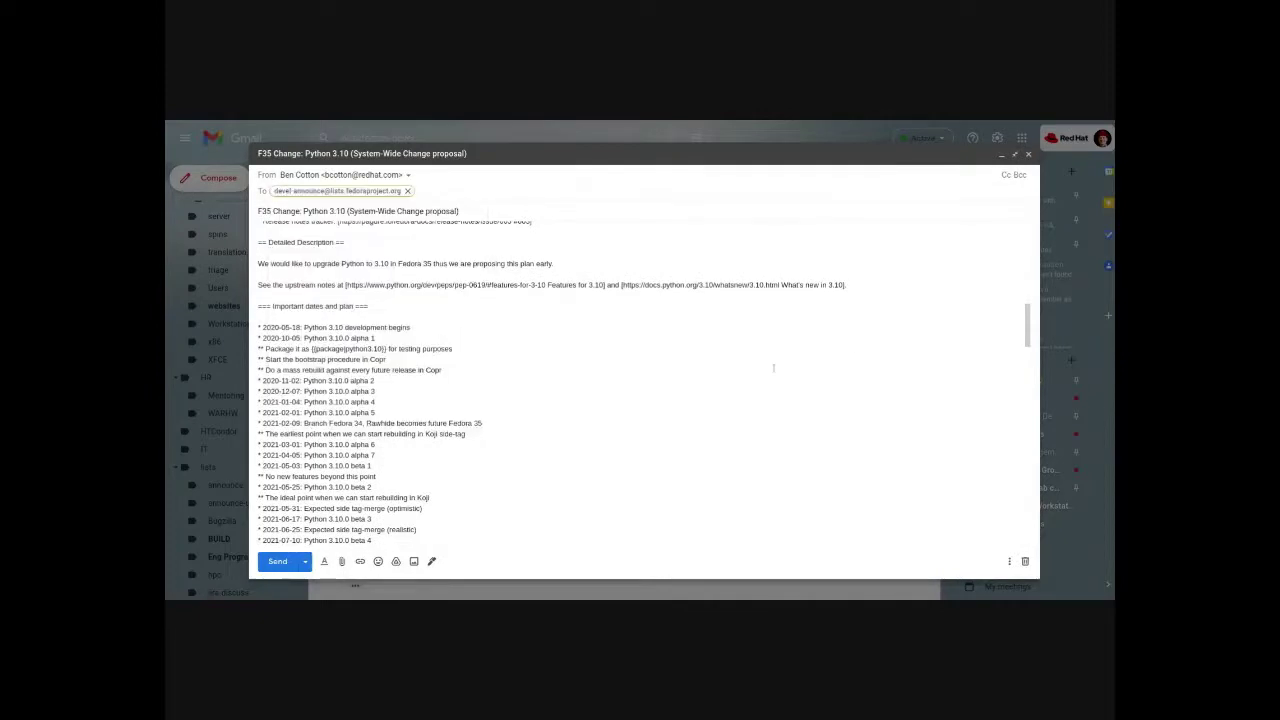
{"action": "left_click", "coordinate": [1007, 175]}
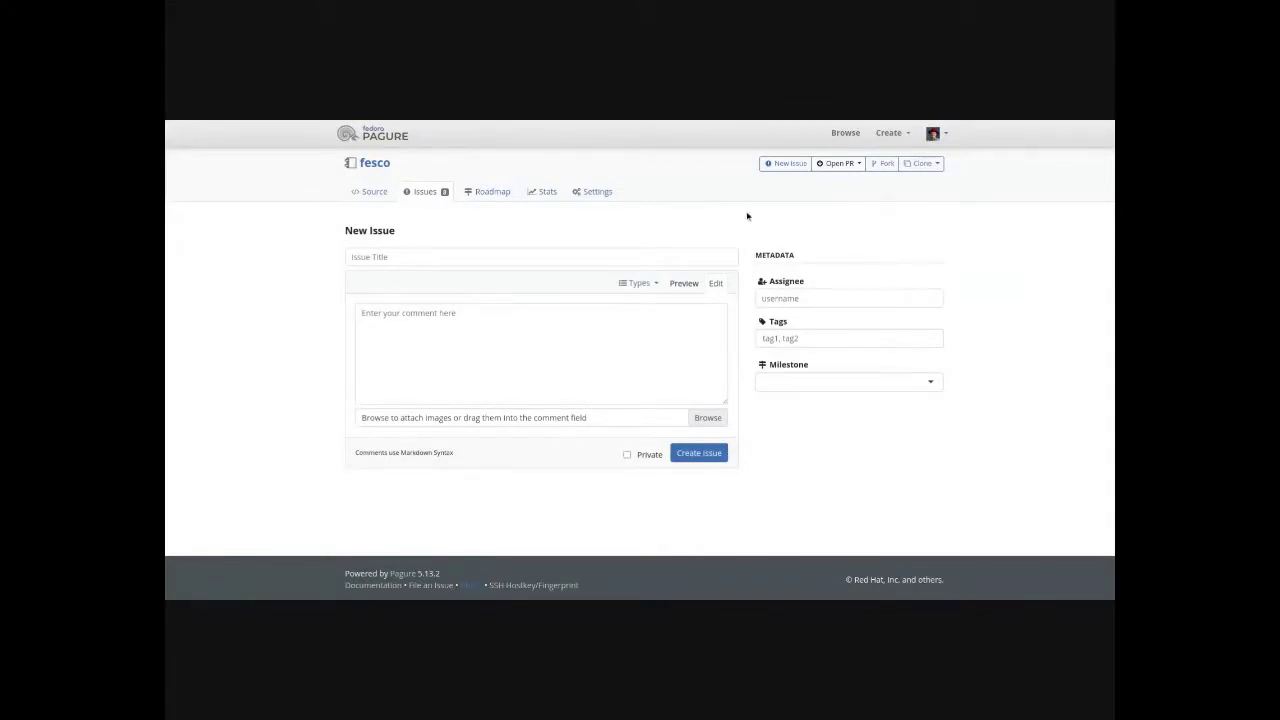
- Apply the change-proposal template, title the issue 'F35 Change: whatever', and select its <wiki_page> and thread-id placeholders
{"action": "left_click", "coordinate": [648, 286]}
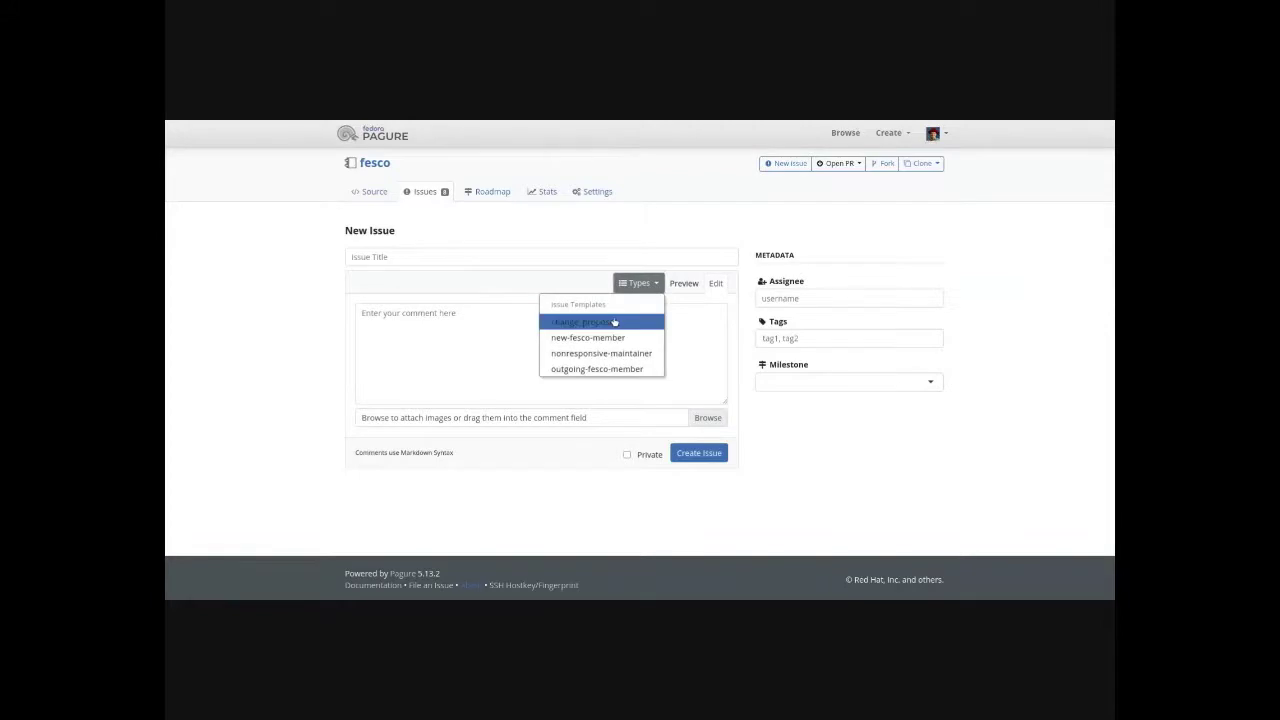
{"action": "key", "text": "Return"}
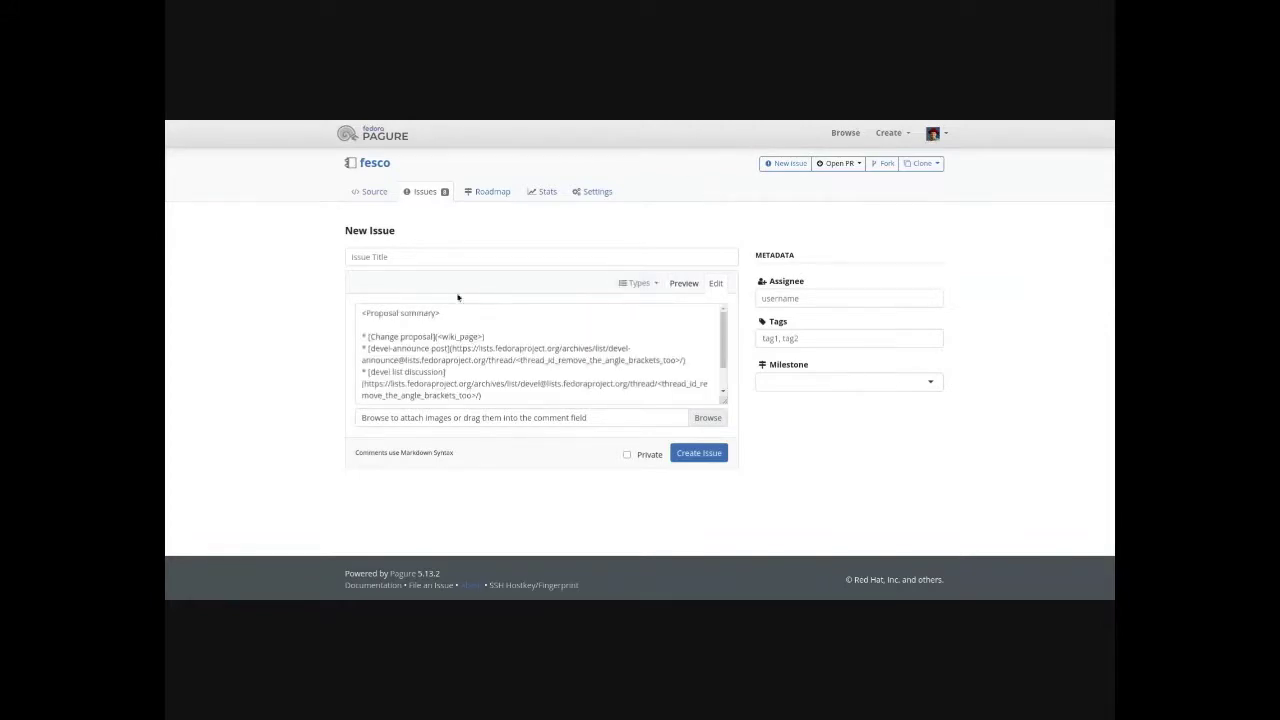
{"action": "left_click", "coordinate": [423, 263]}
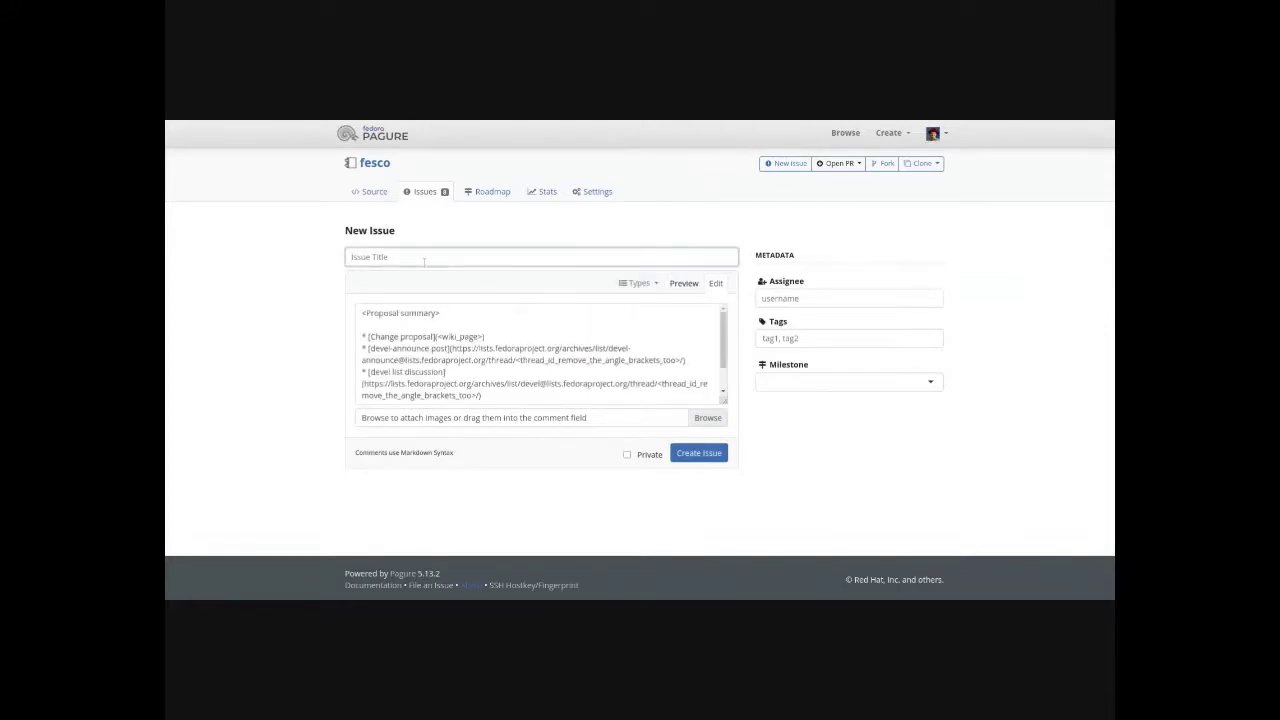
{"action": "type", "text": "F35 Change: whatever"}
{"action": "left_click_drag", "start_coordinate": [437, 336], "coordinate": [483, 337]}
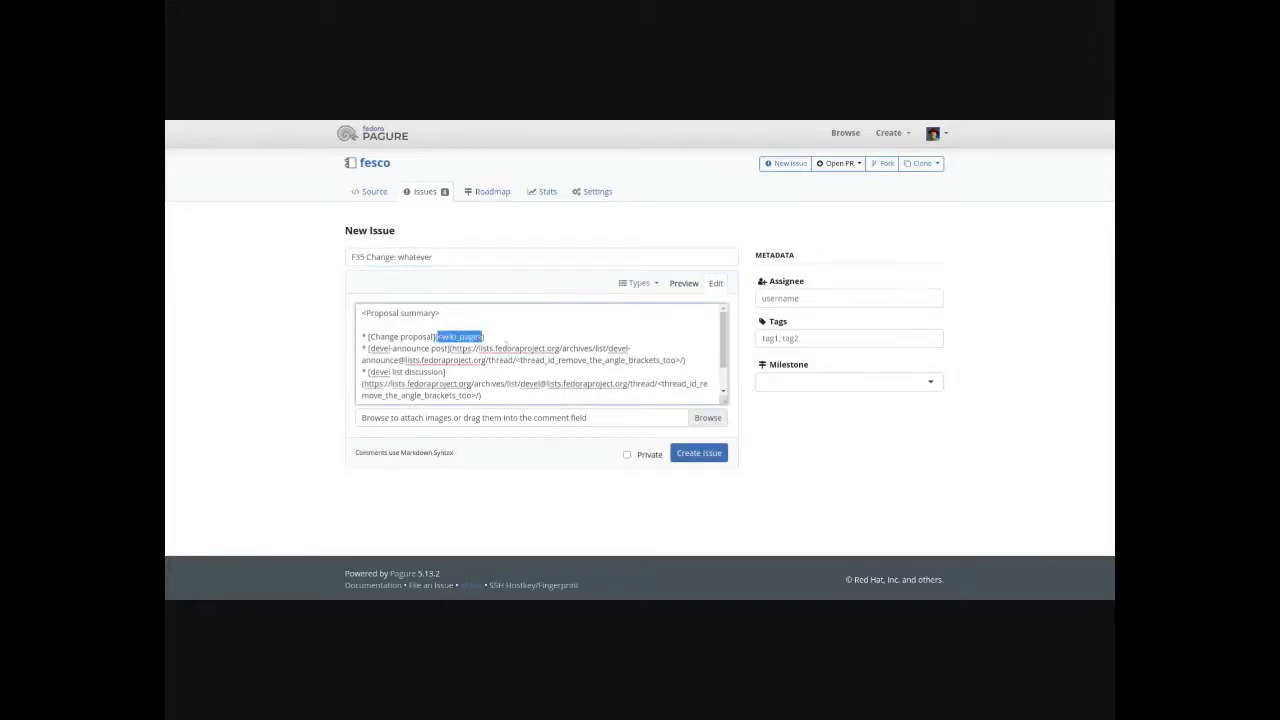
{"action": "left_click_drag", "start_coordinate": [516, 360], "coordinate": [683, 361]}
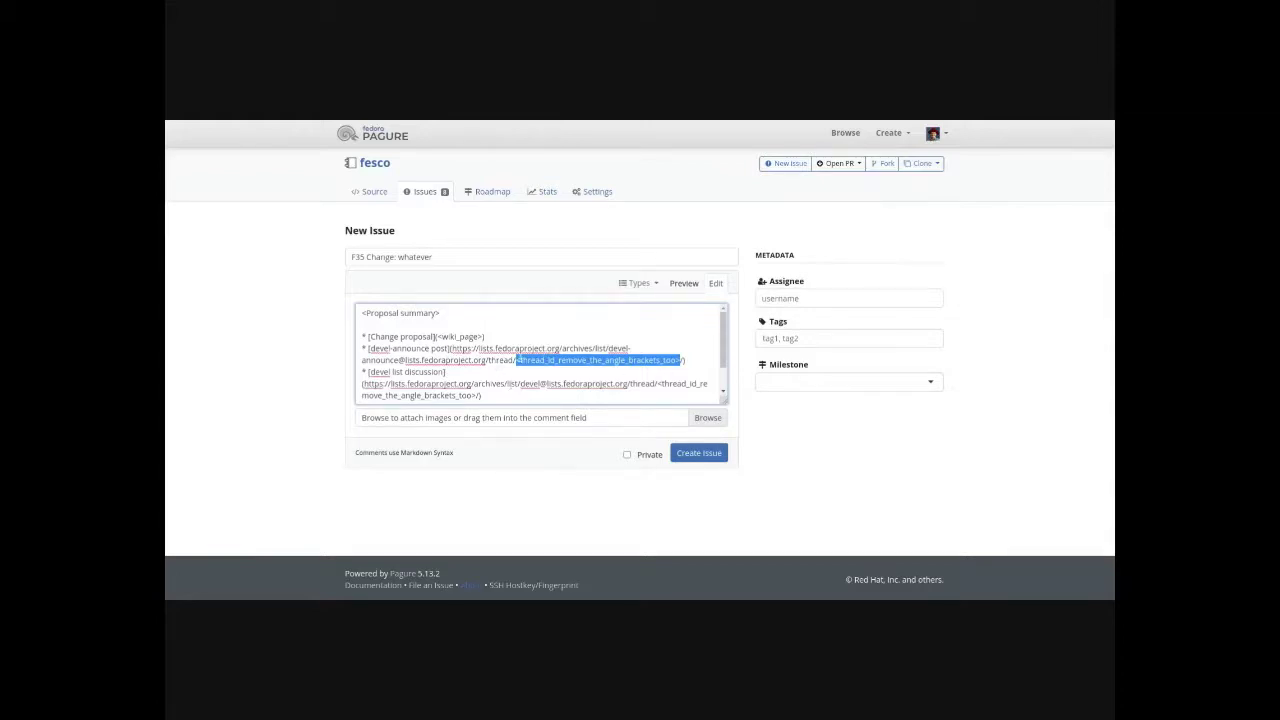
- Show the @ owner mention in the description and an assignee entry, leaving the assignee empty
{"action": "scroll", "coordinate": [560, 380], "scroll_direction": "down", "scroll_amount": 1}
{"action": "left_click", "coordinate": [560, 380]}
{"action": "type", "text": "@"}
{"action": "left_click", "coordinate": [484, 421]}
{"action": "left_click", "coordinate": [790, 297]}
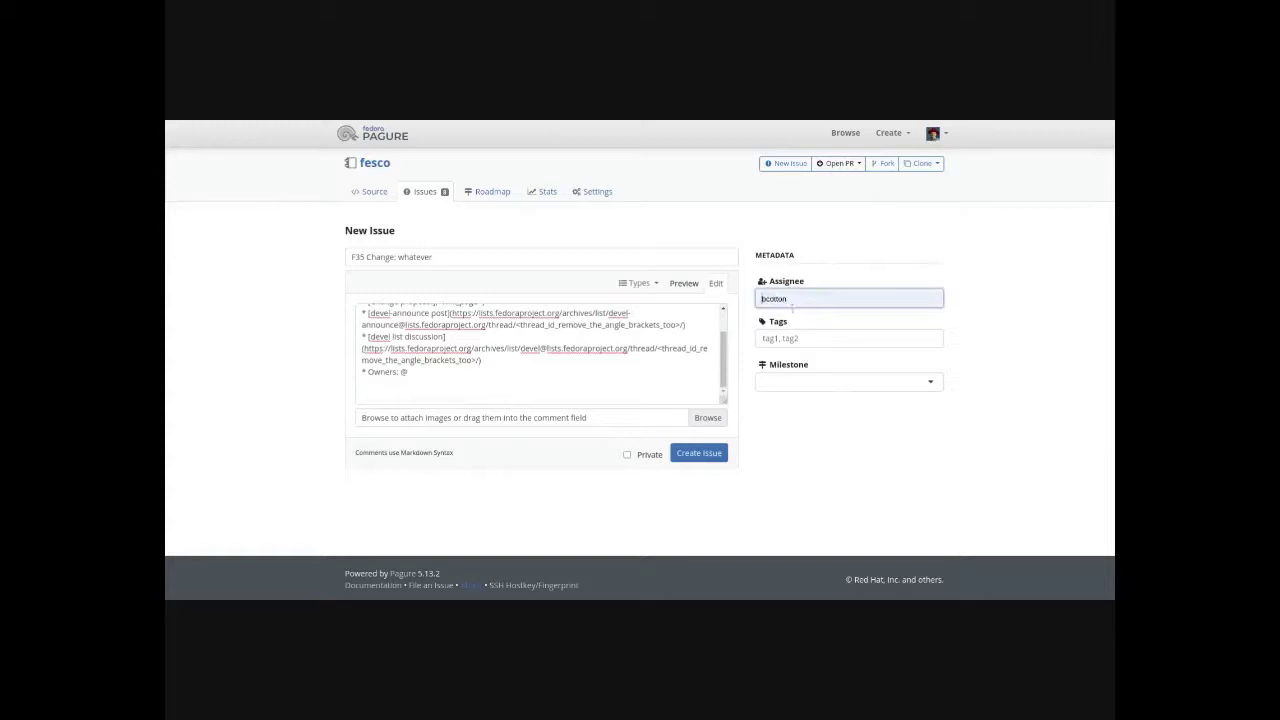
{"action": "left_click", "coordinate": [1014, 343]}
- Browse the available tags, then open the milestone choices
{"action": "left_click", "coordinate": [866, 338]}
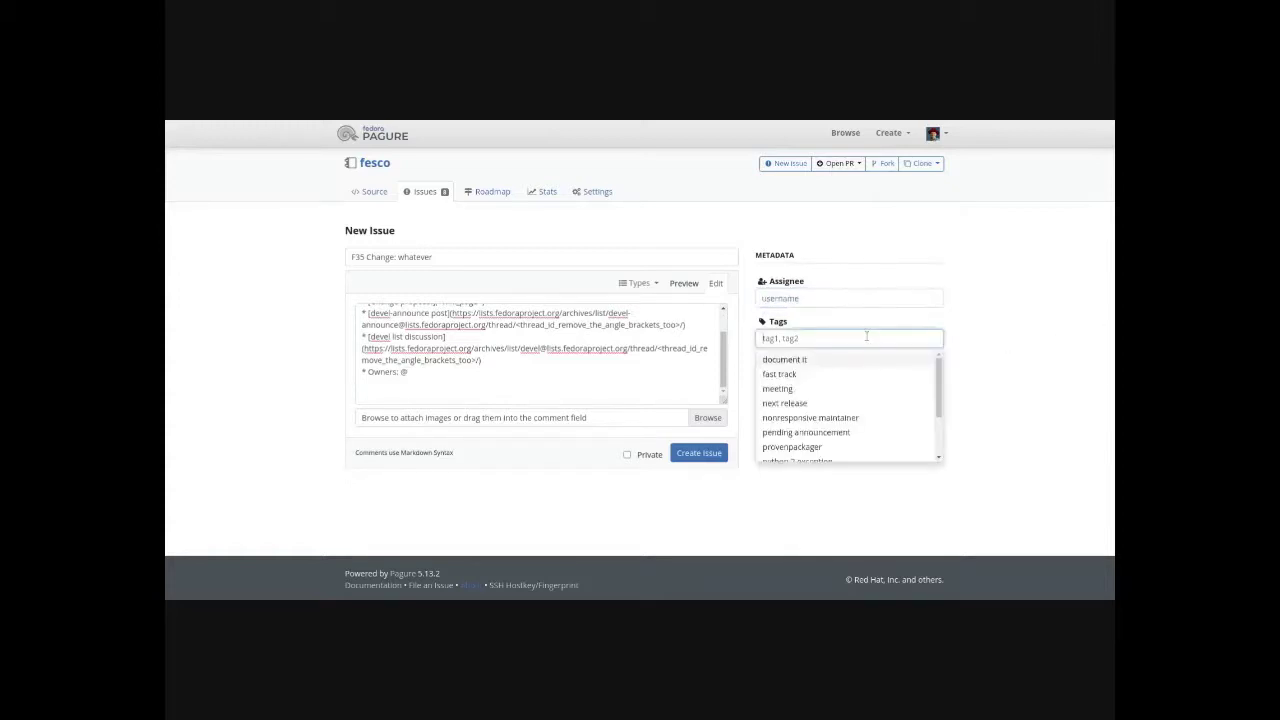
{"action": "scroll", "coordinate": [827, 433], "scroll_direction": "down", "scroll_amount": 3}
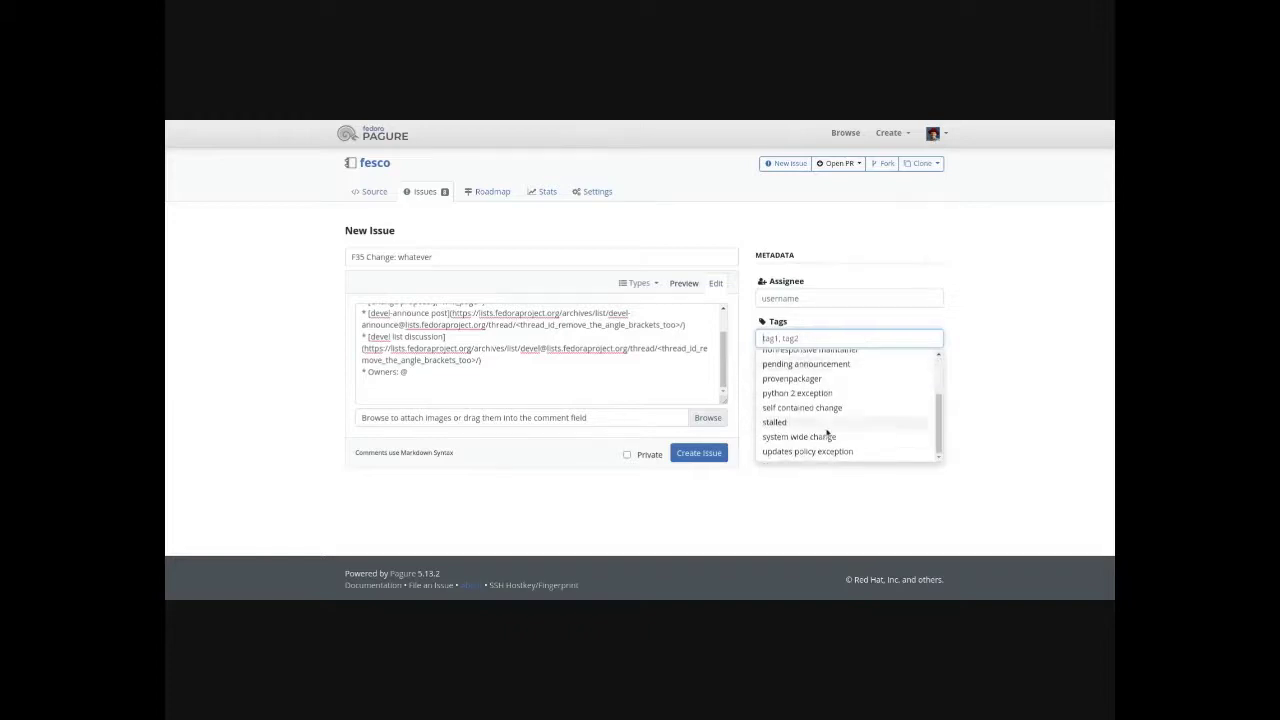
{"action": "left_click", "coordinate": [1021, 408]}
{"action": "left_click", "coordinate": [816, 388]}
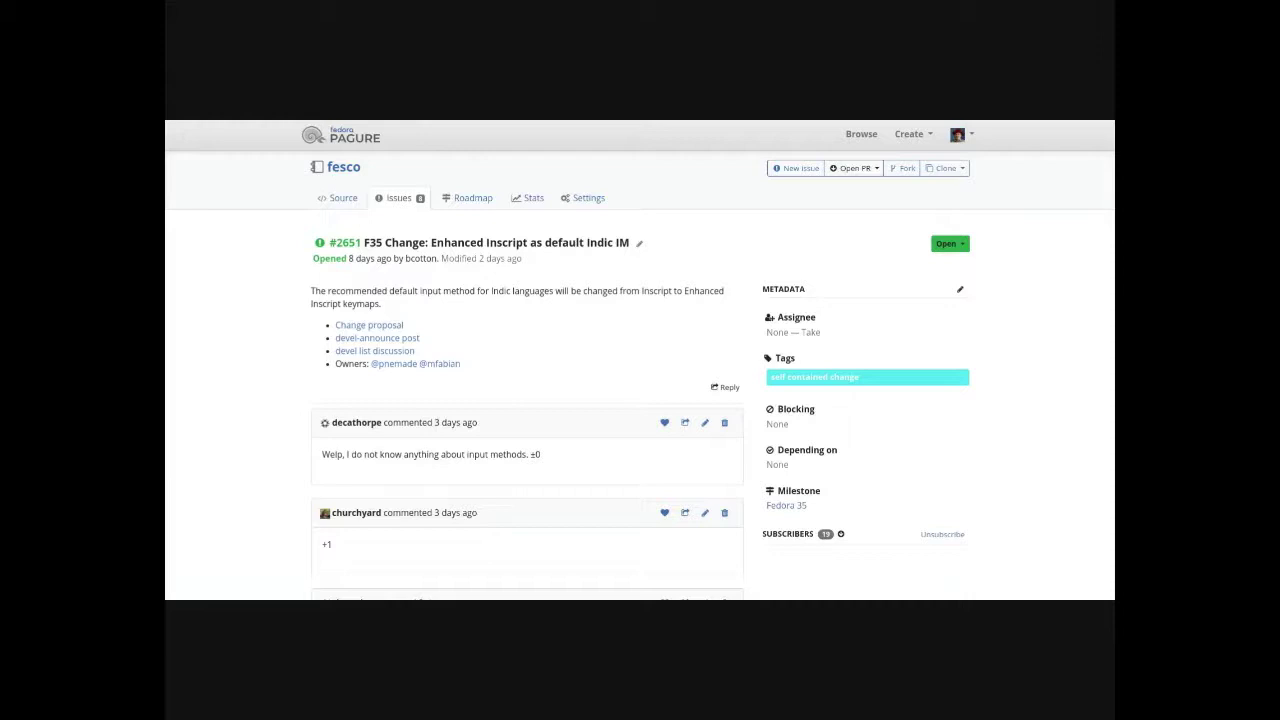
- Comment on issue #2651 that after a week the vote counts as APPROVED (+5,0,-0)
{"action": "scroll", "coordinate": [473, 330], "scroll_direction": "down", "scroll_amount": 2}
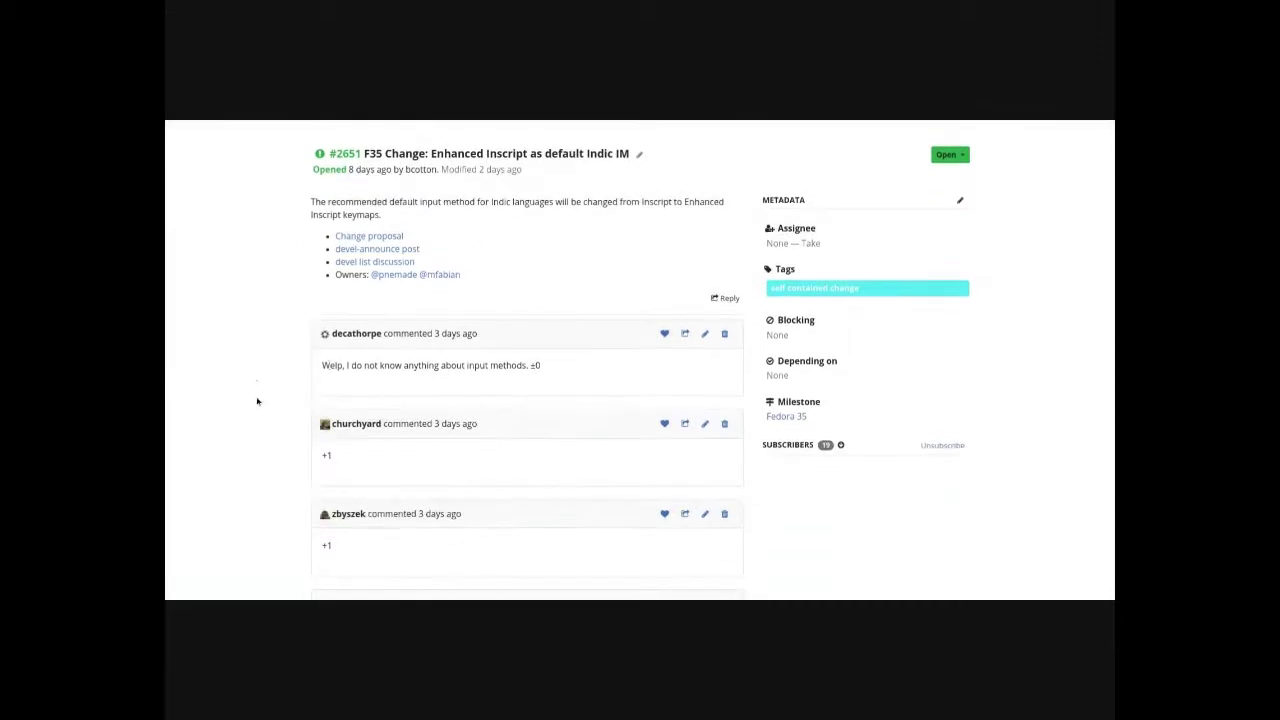
{"action": "scroll", "coordinate": [280, 400], "scroll_direction": "down", "scroll_amount": 3}
{"action": "scroll", "coordinate": [278, 409], "scroll_direction": "down", "scroll_amount": 4}
{"action": "left_click", "coordinate": [494, 455]}
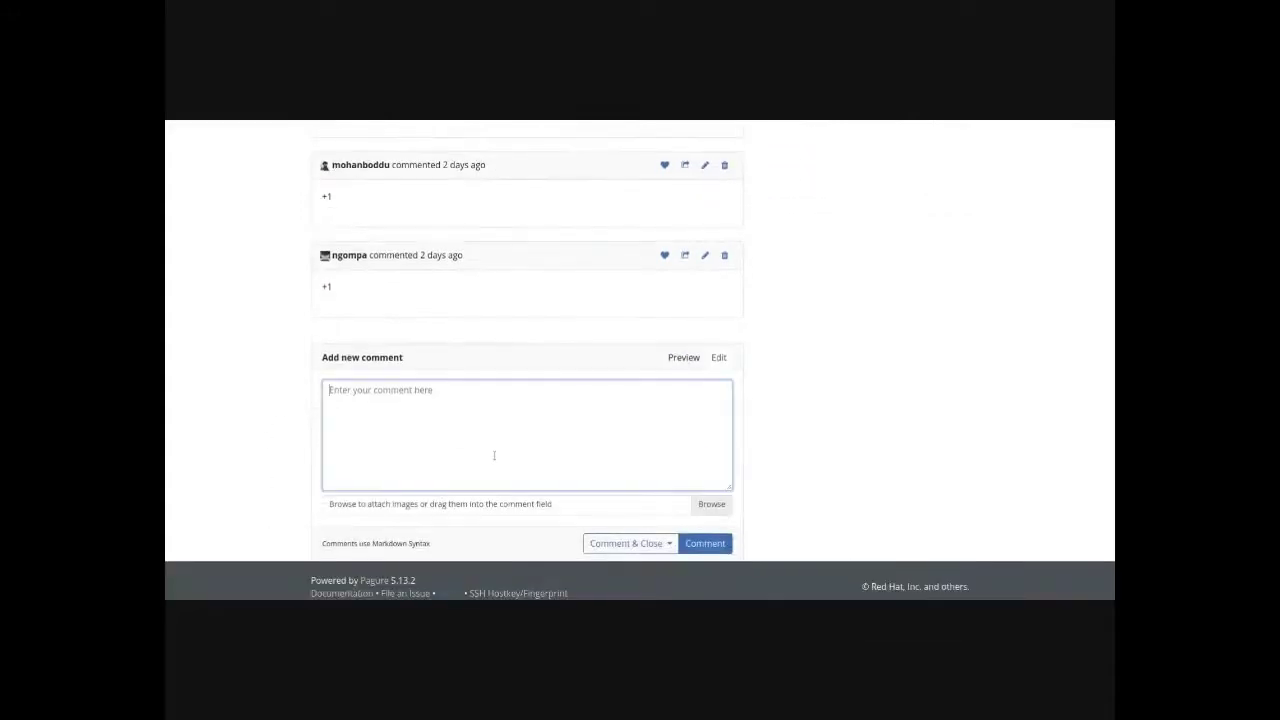
{"action": "type", "text": "After a week, I count the vote as ("}
{"action": "key", "text": "Return"}
{"action": "type", "text": "APPROVED (+5,0,-0)"}
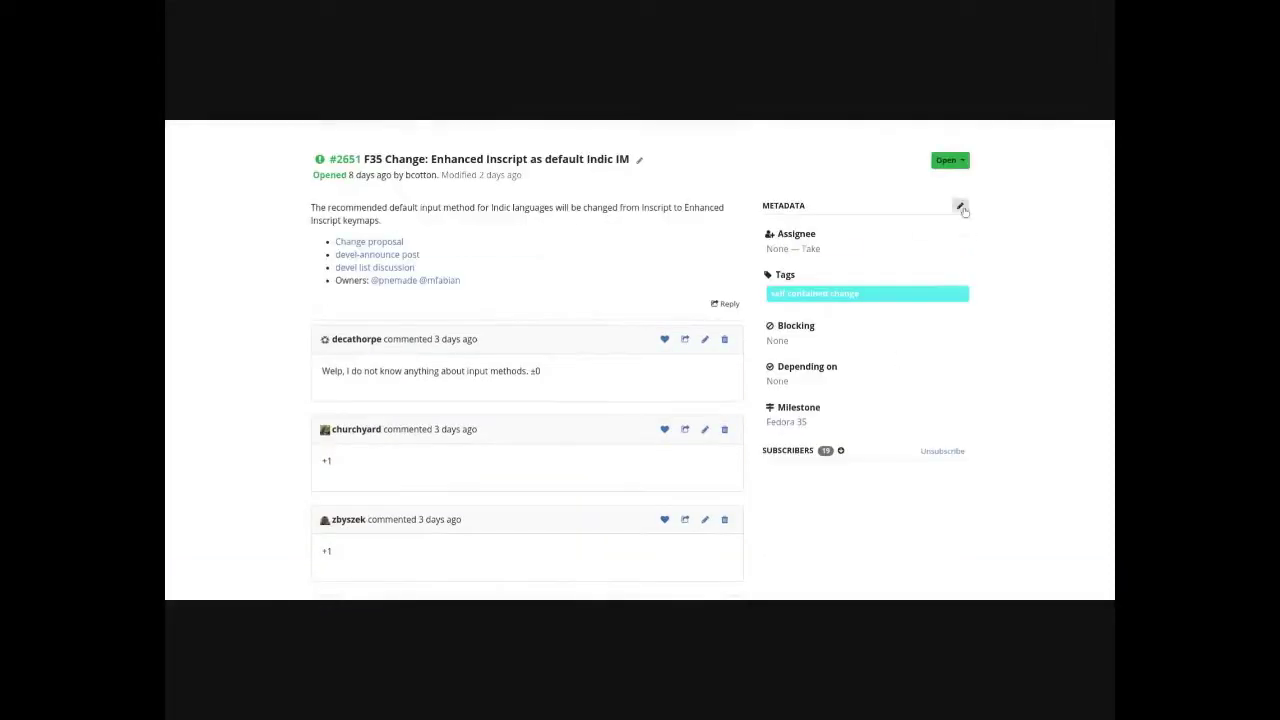
- Add the pending announcement tag to the issue's metadata
{"action": "left_click", "coordinate": [960, 206]}
{"action": "left_click", "coordinate": [884, 296]}
{"action": "left_click", "coordinate": [818, 399]}
{"action": "left_click", "coordinate": [972, 395]}
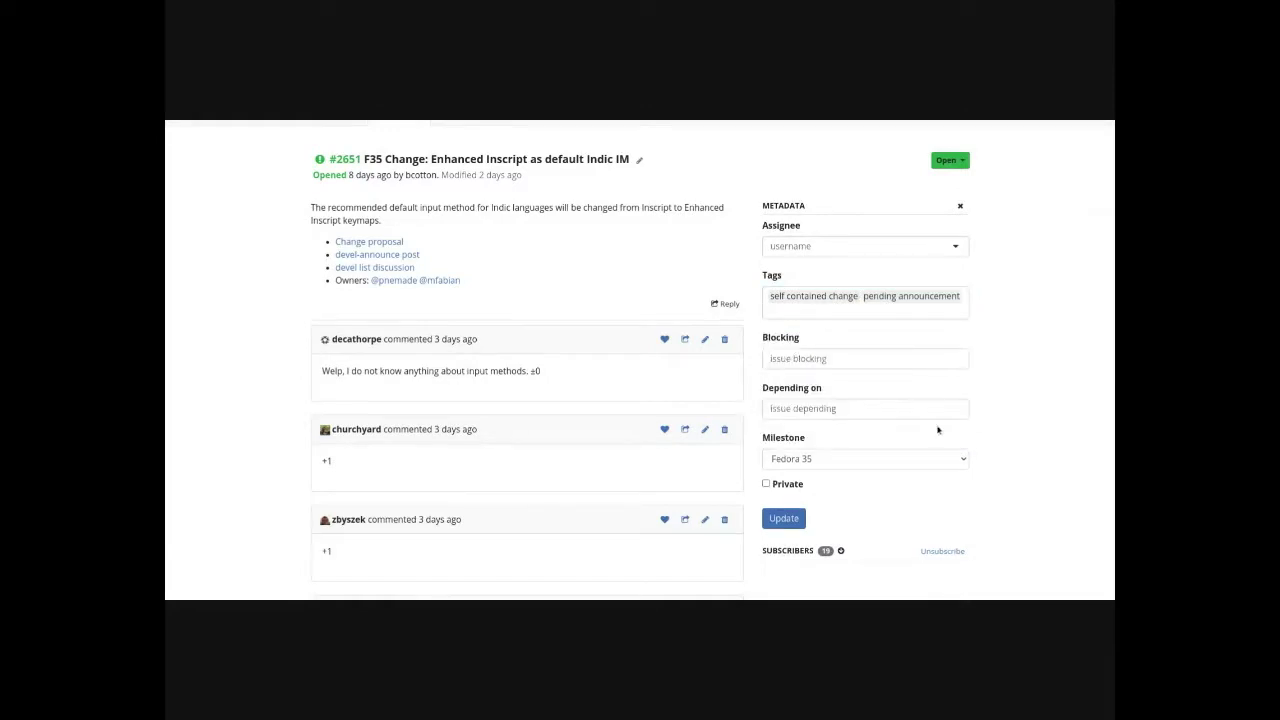
- Save the issue metadata, then change the wiki page's category from ReadyForFesco to AcceptedF35
{"action": "left_click", "coordinate": [797, 520]}
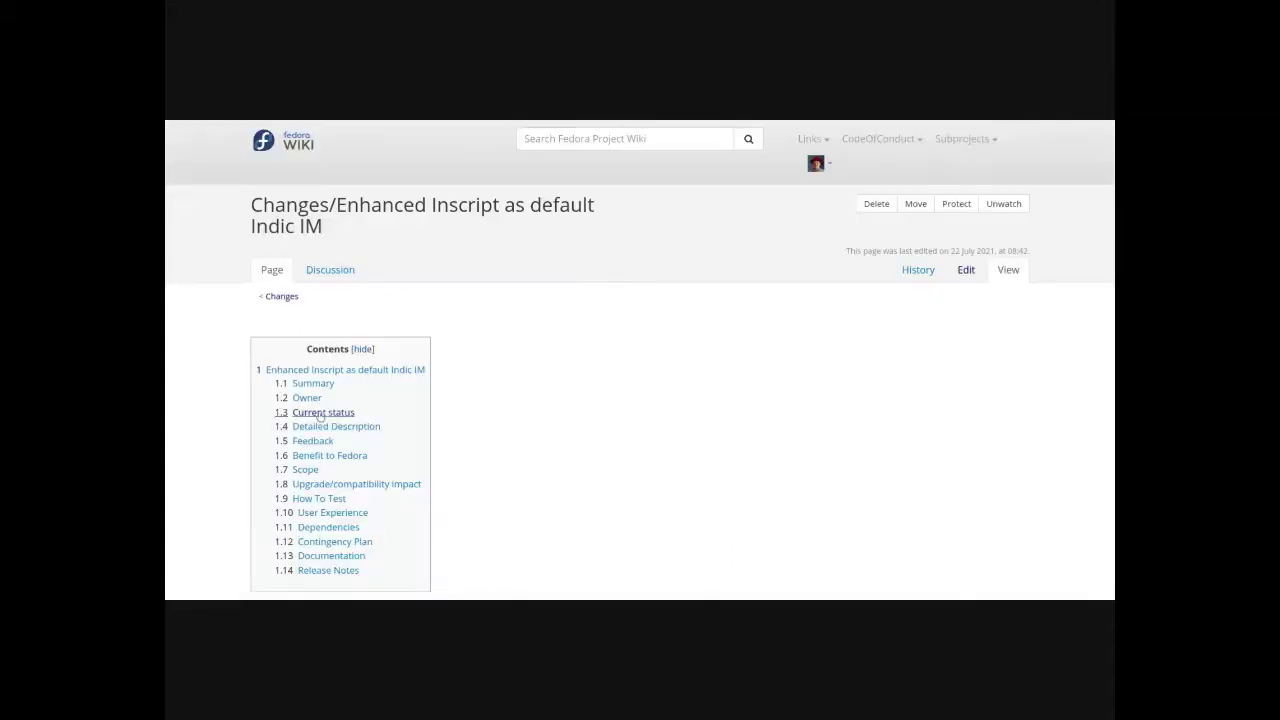
{"action": "left_click", "coordinate": [320, 411]}
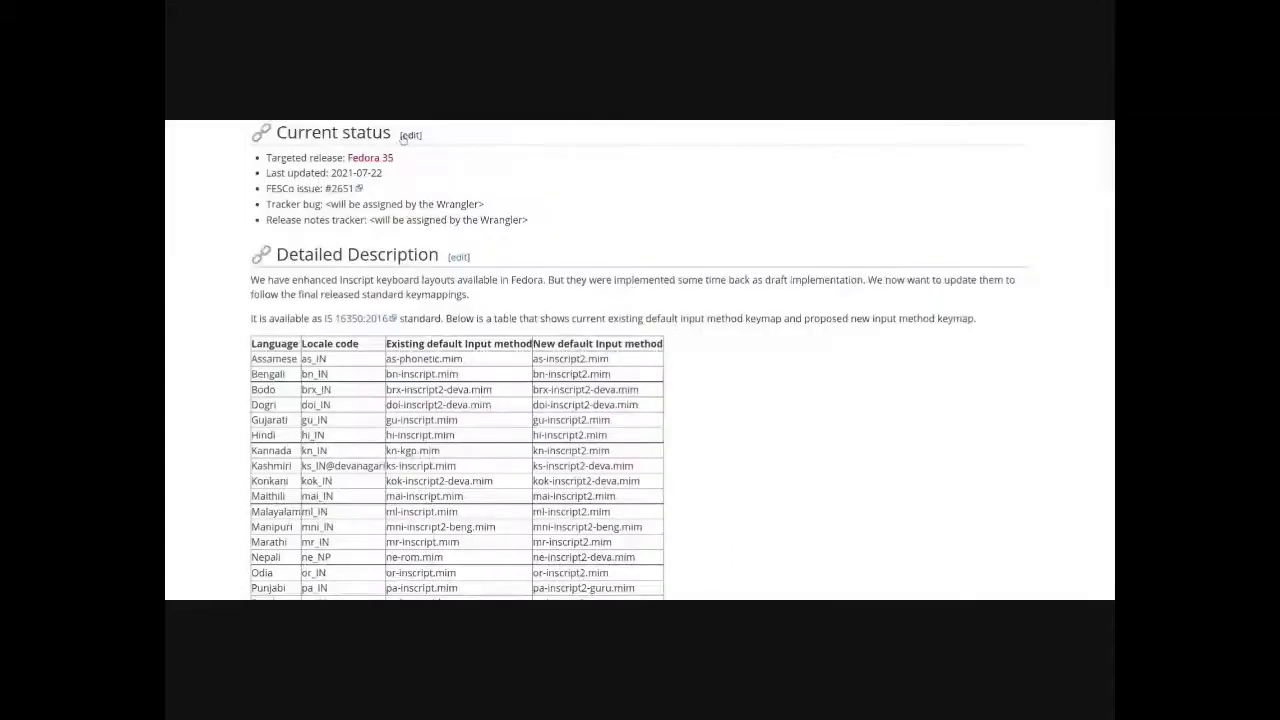
{"action": "left_click", "coordinate": [410, 135]}
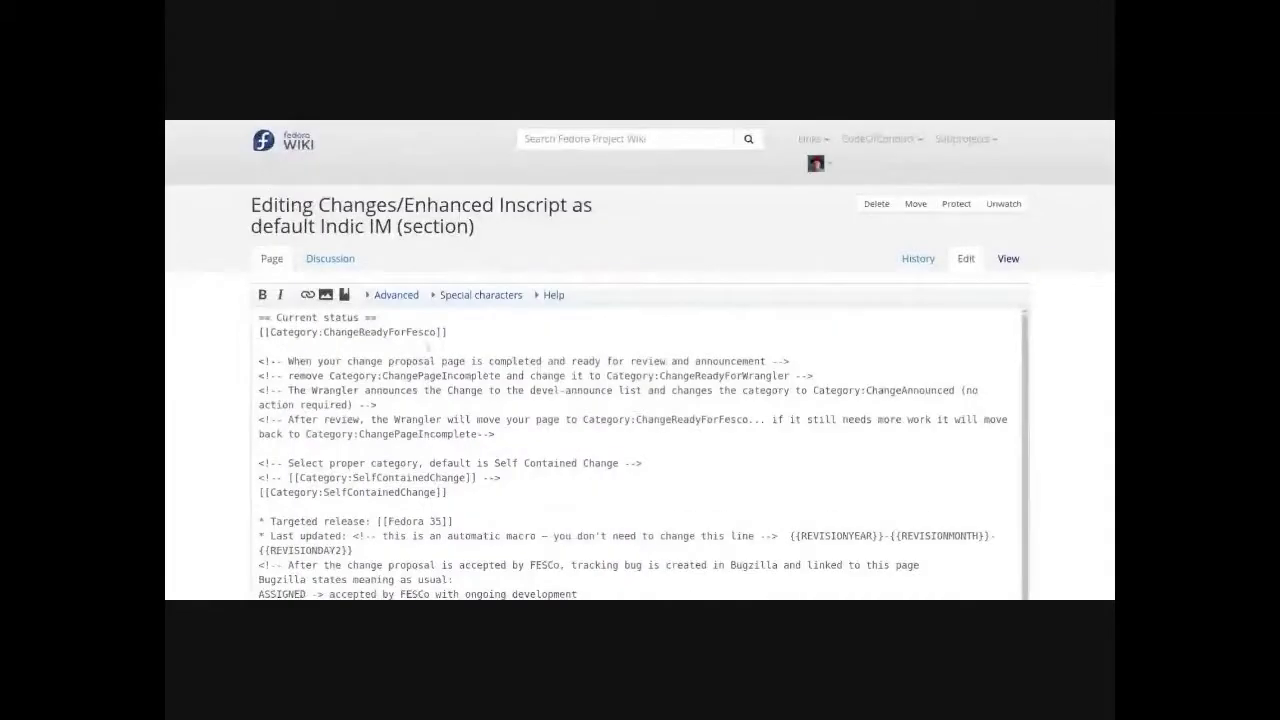
{"action": "left_click_drag", "start_coordinate": [447, 332], "coordinate": [244, 334]}
{"action": "left_click_drag", "start_coordinate": [358, 332], "coordinate": [437, 332]}
{"action": "type", "text": "AcceptedF35"}
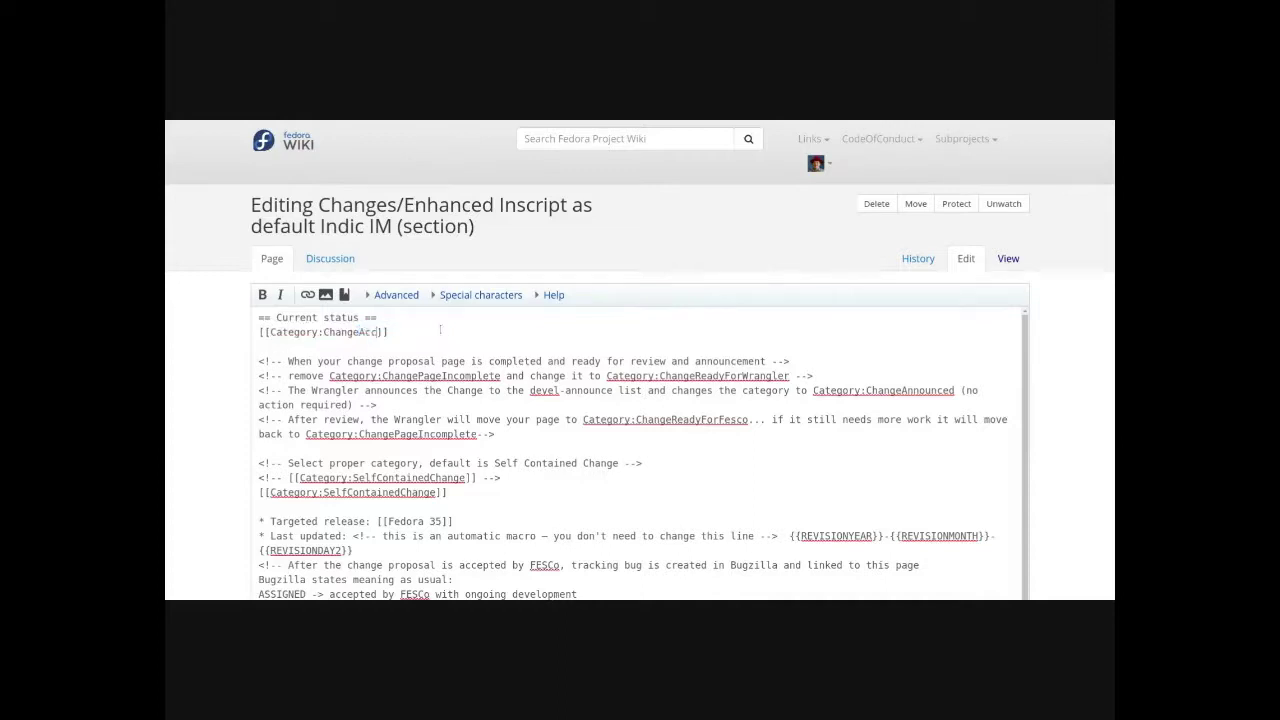
- Save the Current status edit with summary 'Change approved by FESCo'
{"action": "scroll", "coordinate": [530, 352], "scroll_direction": "down", "scroll_amount": 5}
{"action": "left_click_drag", "start_coordinate": [360, 455], "coordinate": [251, 448]}
{"action": "type", "text": "Change approved by FESCo"}
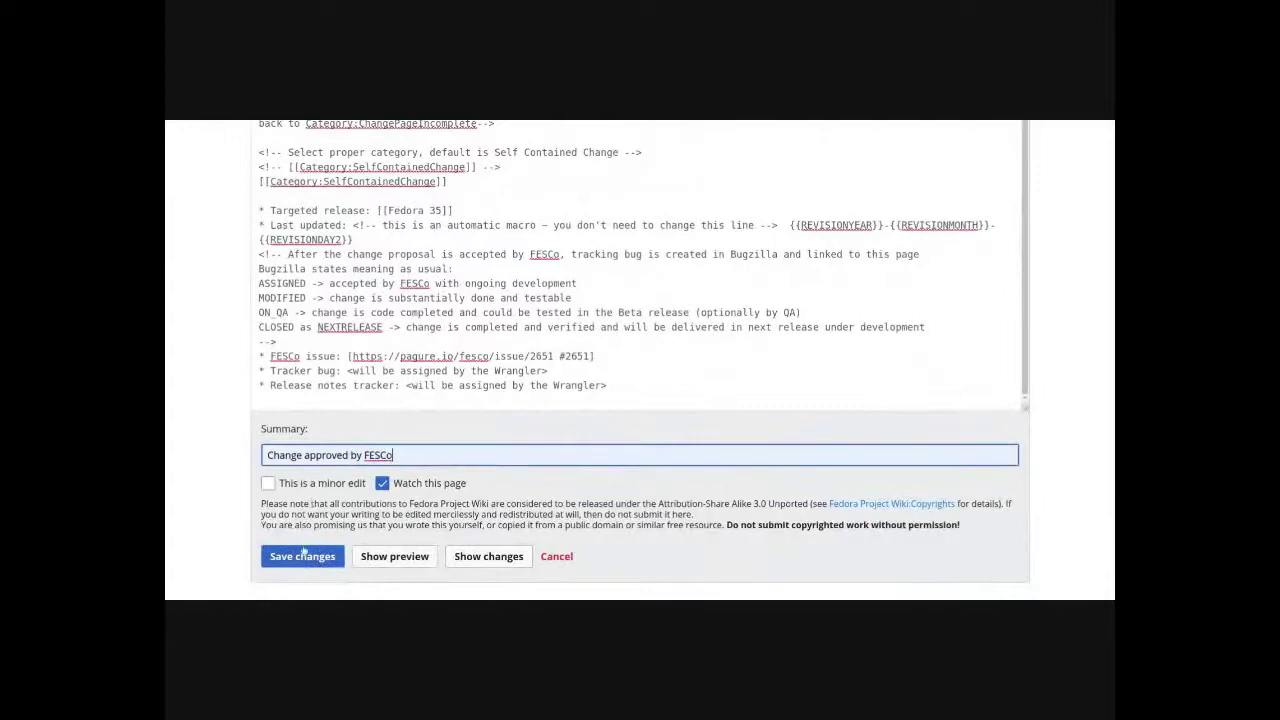
{"action": "left_click", "coordinate": [302, 556]}
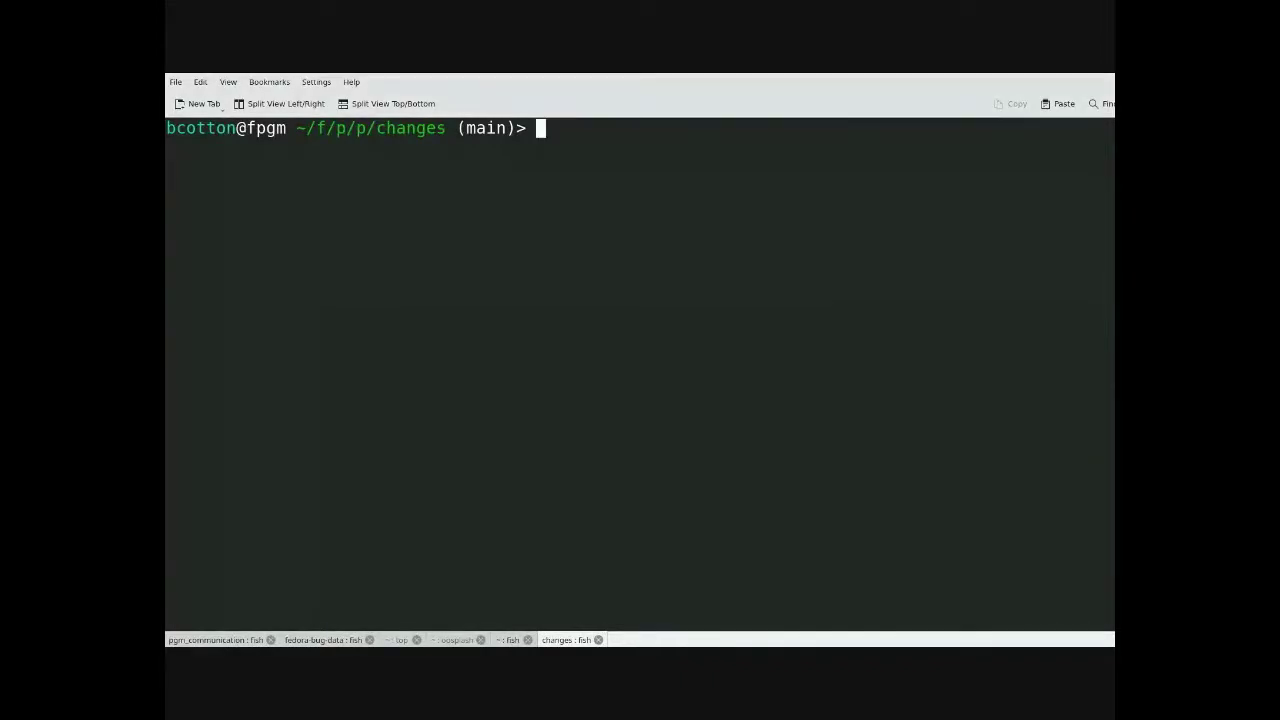
- Run 'make version=35 type=SelfContained build' in the changes repository
{"action": "type", "text": "make "}
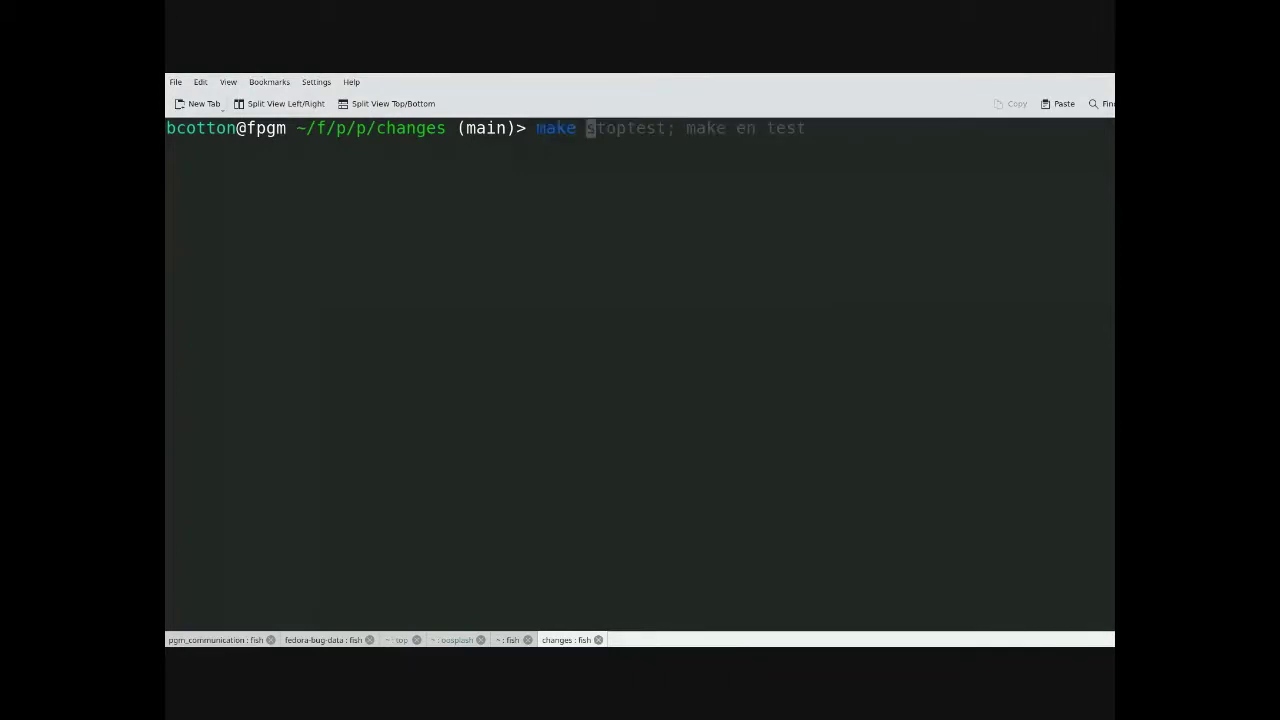
{"action": "type", "text": "ve"}
{"action": "key", "text": "BackSpace"}
{"action": "type", "text": "ersion=35 type="}
{"action": "key", "text": "Right"}
{"action": "key", "text": "Return"}
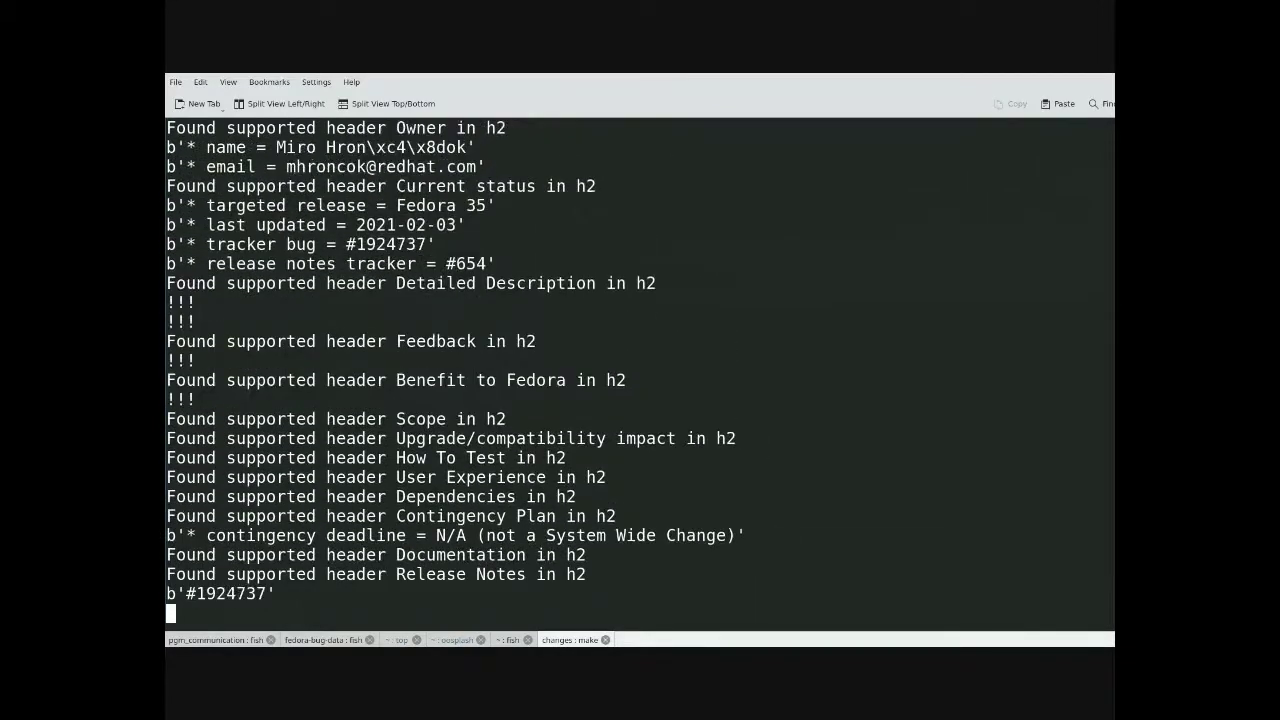
- Run make bz to file tracker bugs and copy the new bug number 1987663
{"action": "type", "text": "bz"}
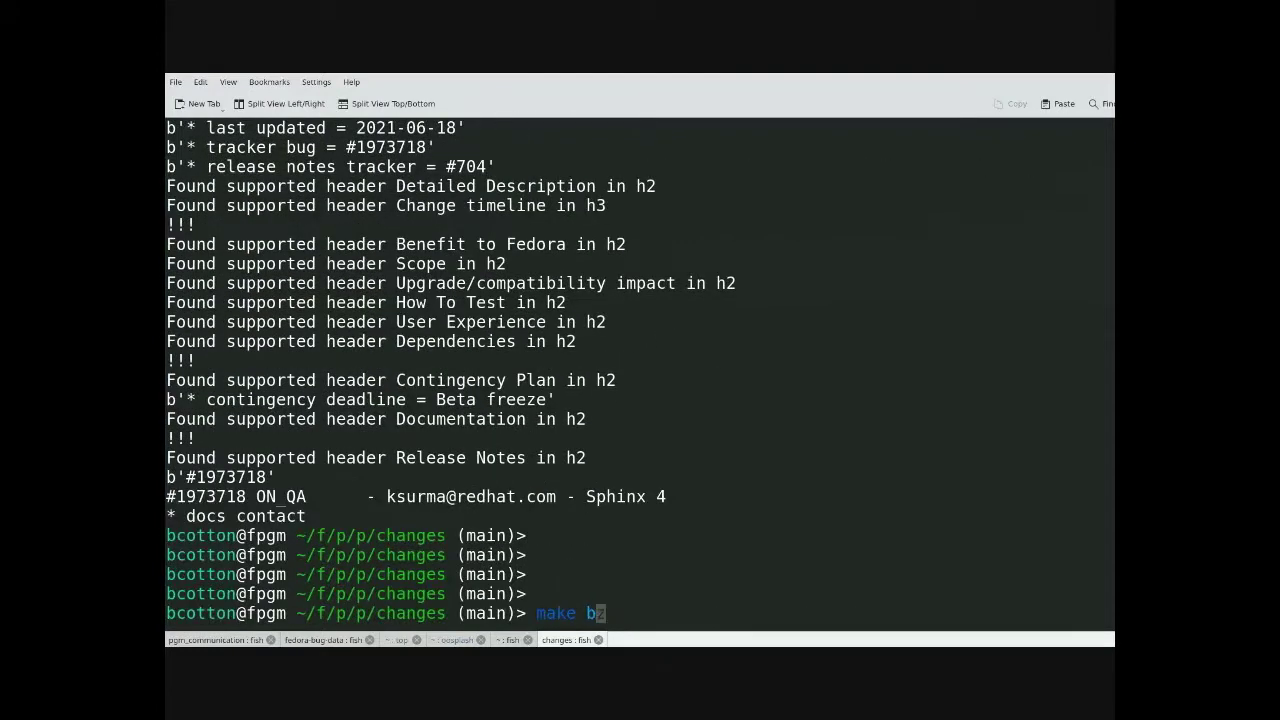
{"action": "key", "text": "Return"}
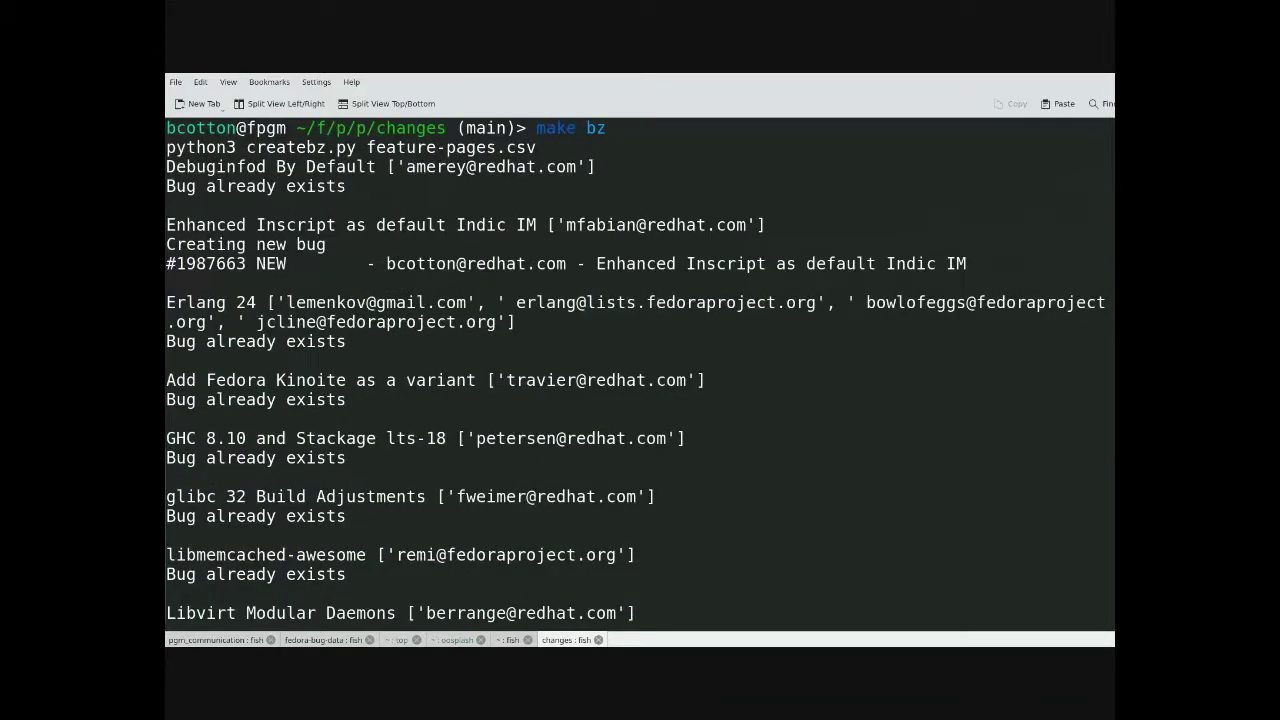
{"action": "left_click_drag", "start_coordinate": [247, 263], "coordinate": [177, 263]}
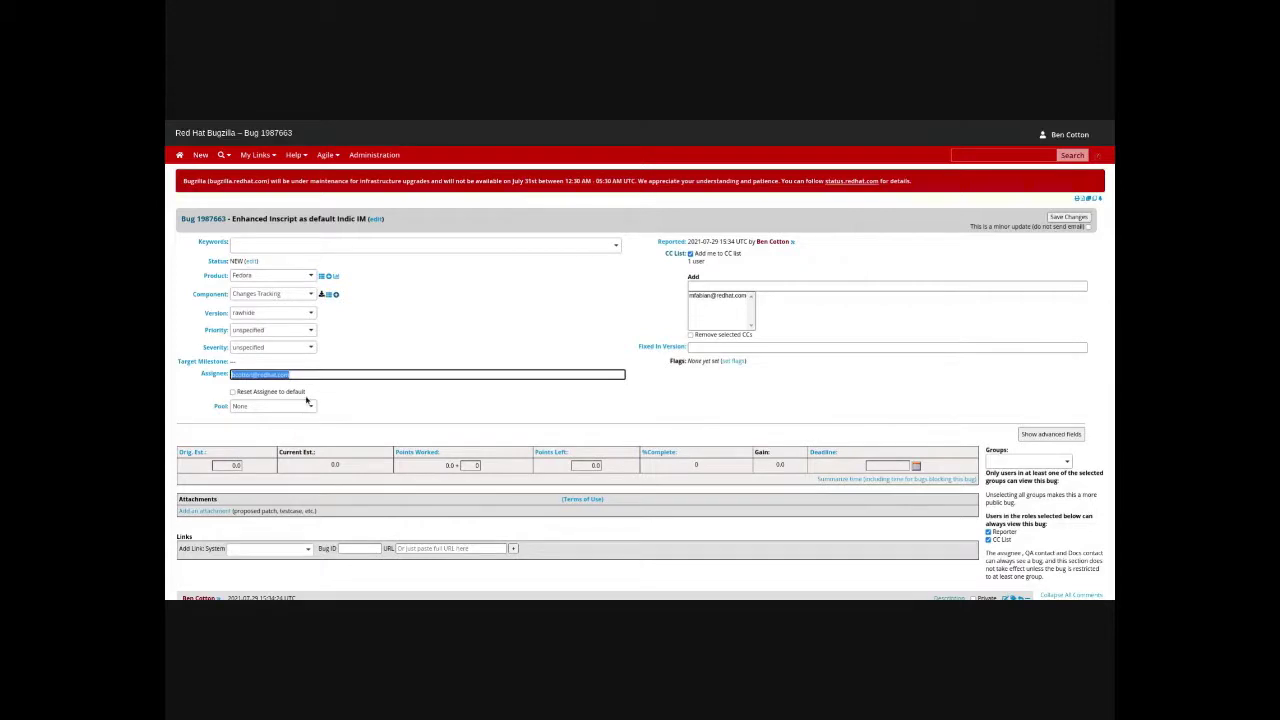
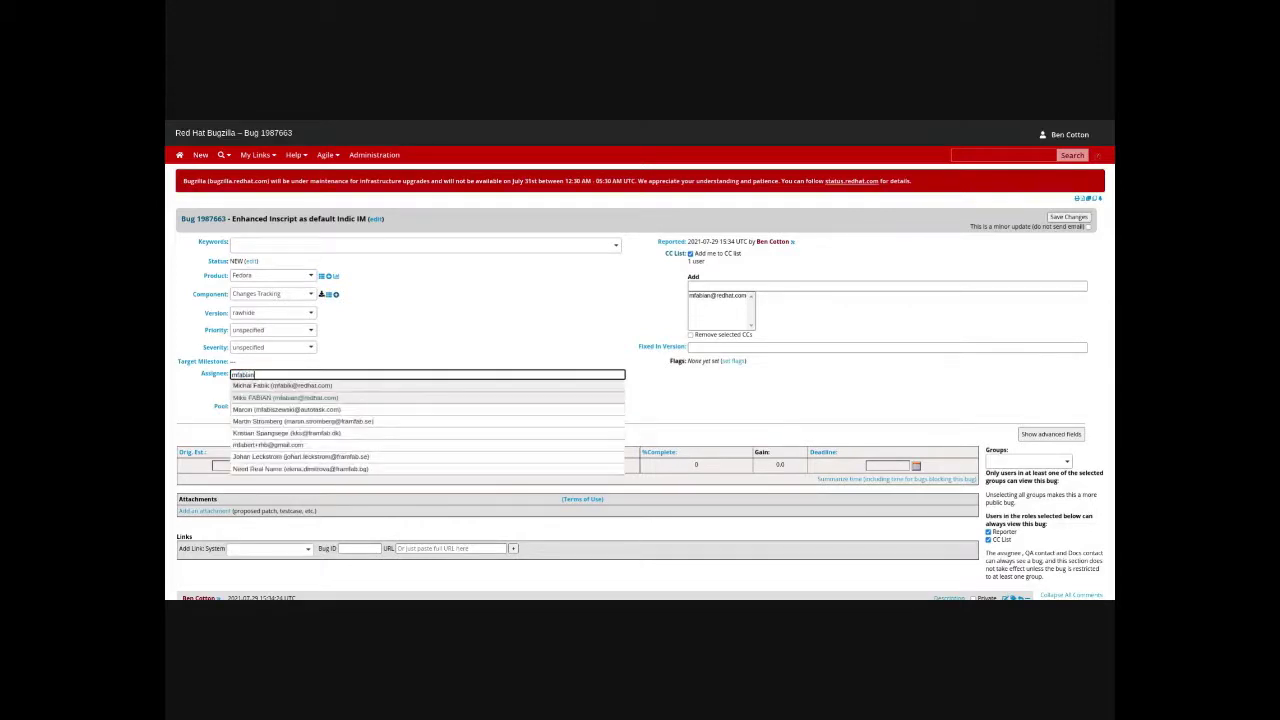
- Start replacing bug 1987663's assignee with the change owner's account name
{"action": "type", "text": "@"}
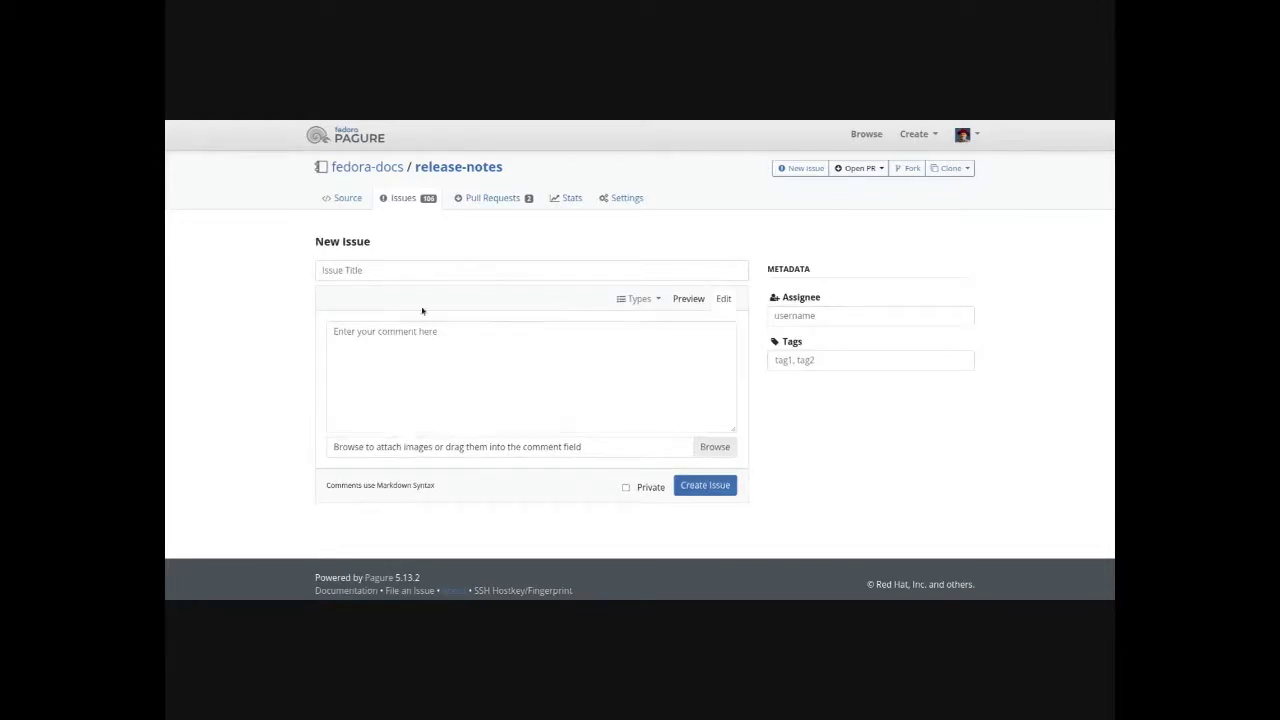
- Title the new issue 'F35 Change: Enhanced Inscript as default Indic IM'
{"action": "left_click", "coordinate": [427, 268]}
{"action": "type", "text": "F35 Change:"}
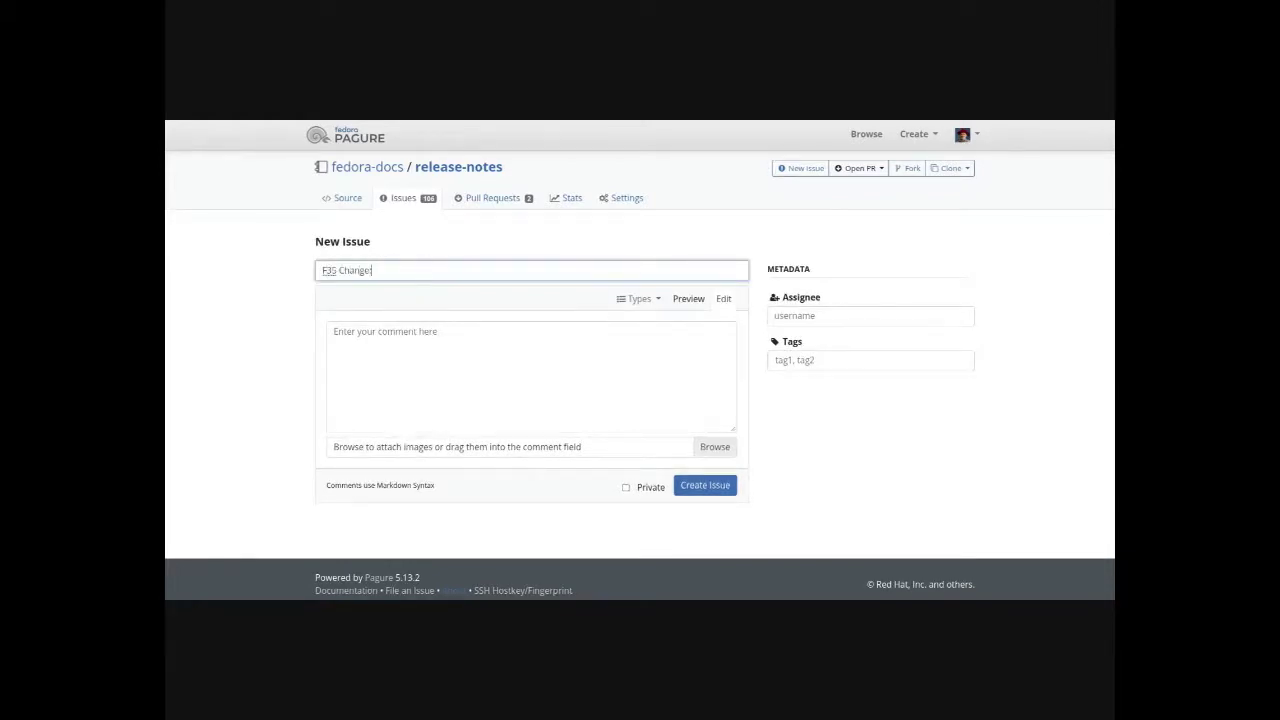
{"action": "type", "text": "Enhanced Inscript as default Indic IM"}
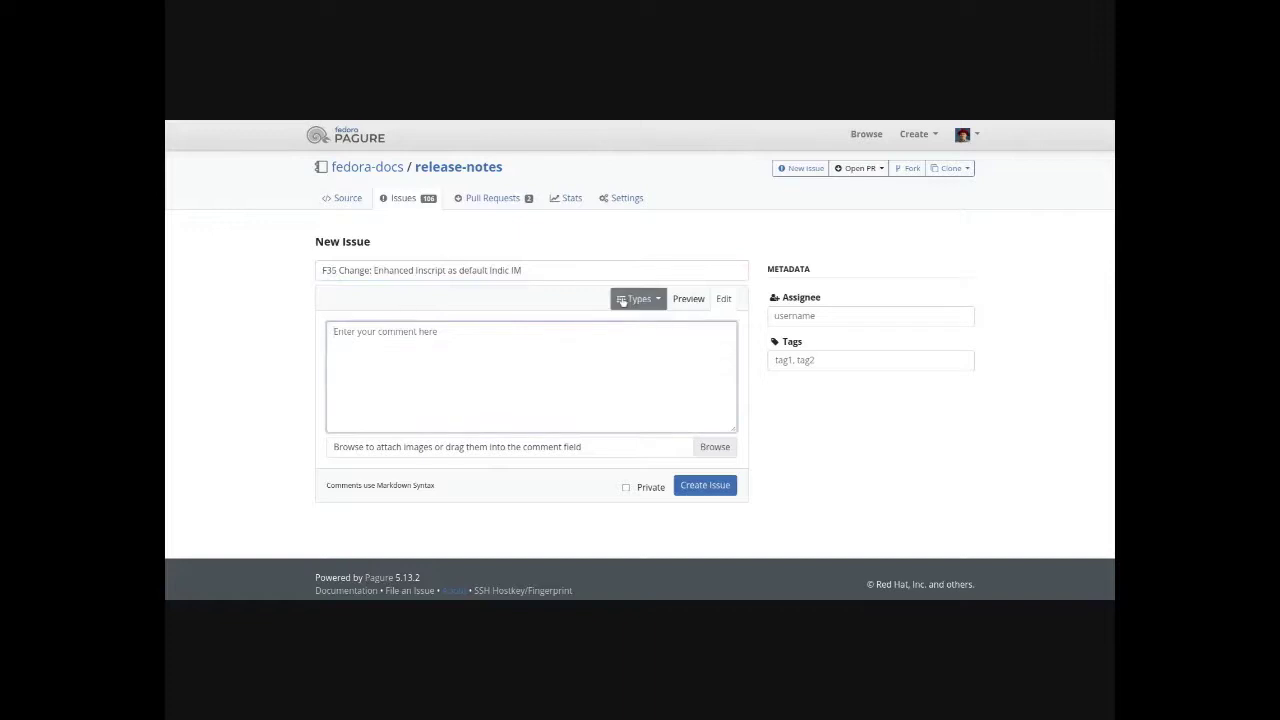
- Fill the body with the changes template, swap URL_HERE for the change's wiki URL, and create the issue
{"action": "left_click", "coordinate": [636, 299]}
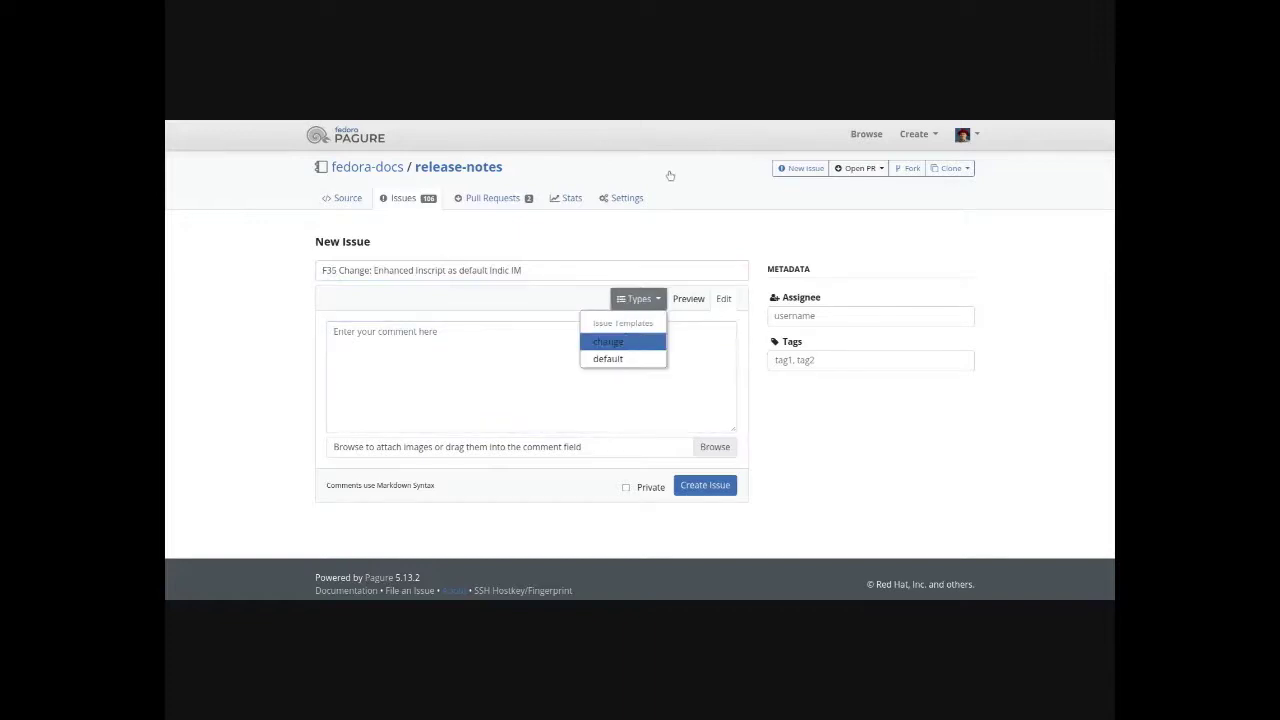
{"action": "left_click", "coordinate": [624, 341]}
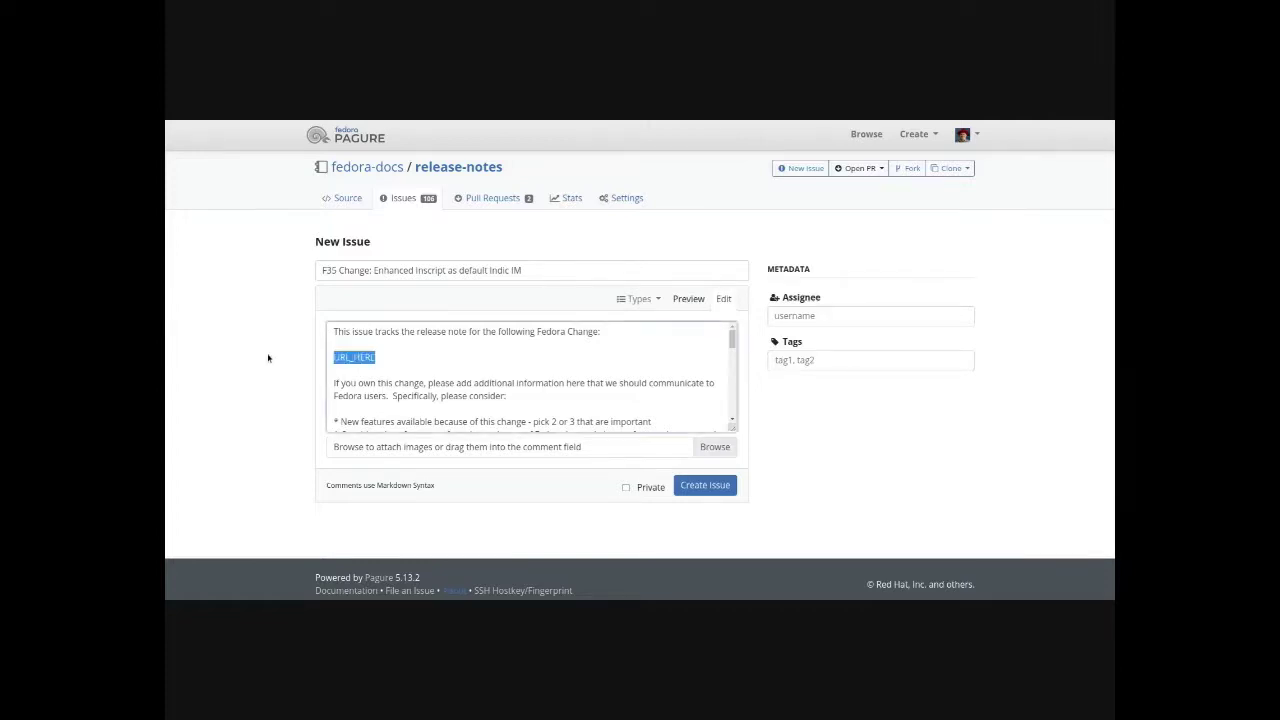
{"action": "left_click_drag", "start_coordinate": [375, 357], "coordinate": [268, 358]}
{"action": "type", "text": "https://fedoraproject.org/wiki/Changes/Enhanced_Inscript_as_default_Indic_IM#Current_status"}
{"action": "key", "text": "BackSpace"}
{"action": "key", "text": "BackSpace"}
{"action": "key", "text": "BackSpace"}
{"action": "key", "text": "BackSpace"}
{"action": "key", "text": "BackSpace"}
{"action": "key", "text": "BackSpace"}
{"action": "key", "text": "BackSpace"}
{"action": "key", "text": "BackSpace"}
{"action": "key", "text": "BackSpace"}
{"action": "key", "text": "BackSpace"}
{"action": "key", "text": "BackSpace"}
{"action": "key", "text": "BackSpace"}
{"action": "key", "text": "BackSpace"}
{"action": "key", "text": "BackSpace"}
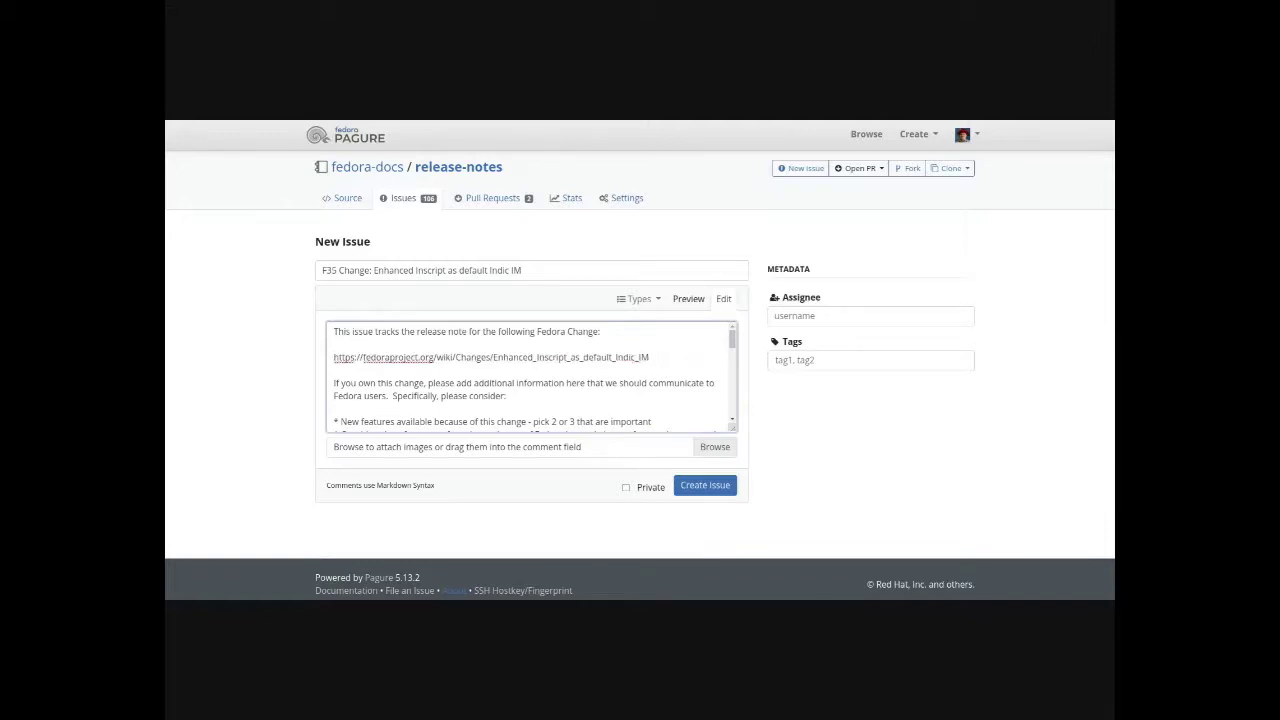
{"action": "left_click", "coordinate": [718, 485]}
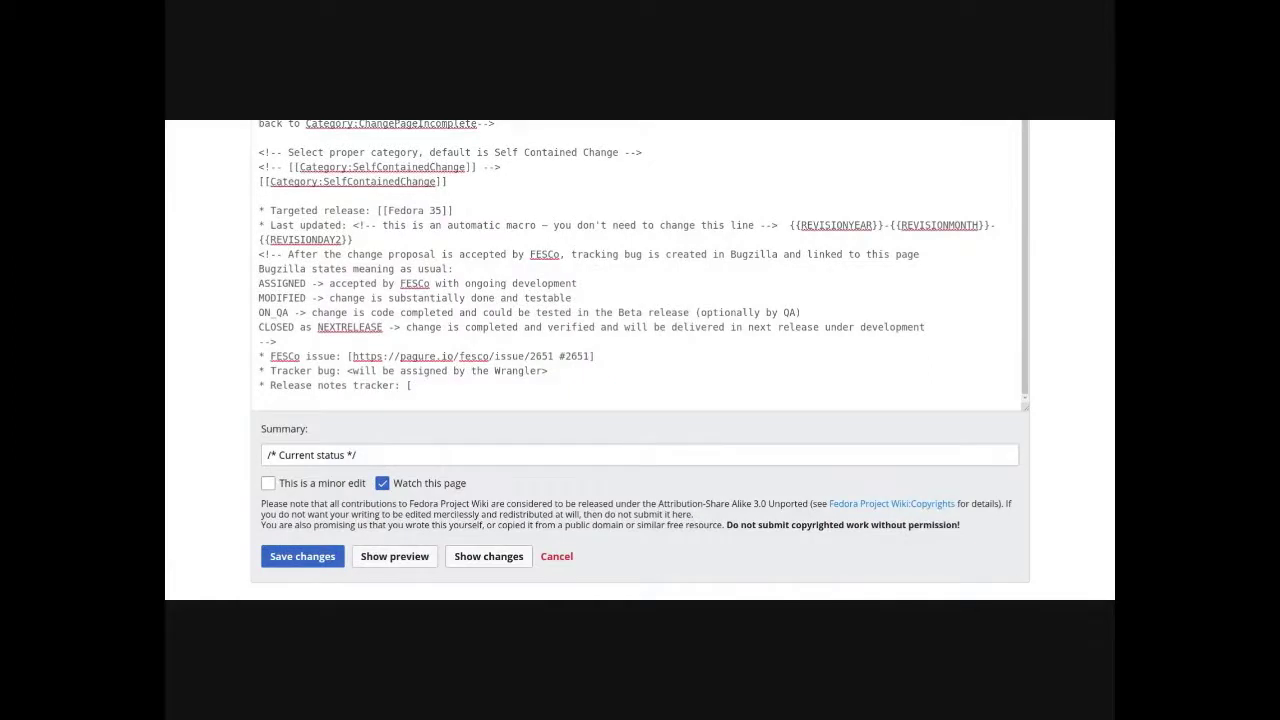
{"action": "type", "text": "https://pagure.io/fedora-docs/release-notes/issue/726"}
- Replace the Release notes tracker placeholder with the link to release-notes issue #726
{"action": "type", "text": "#726]"}
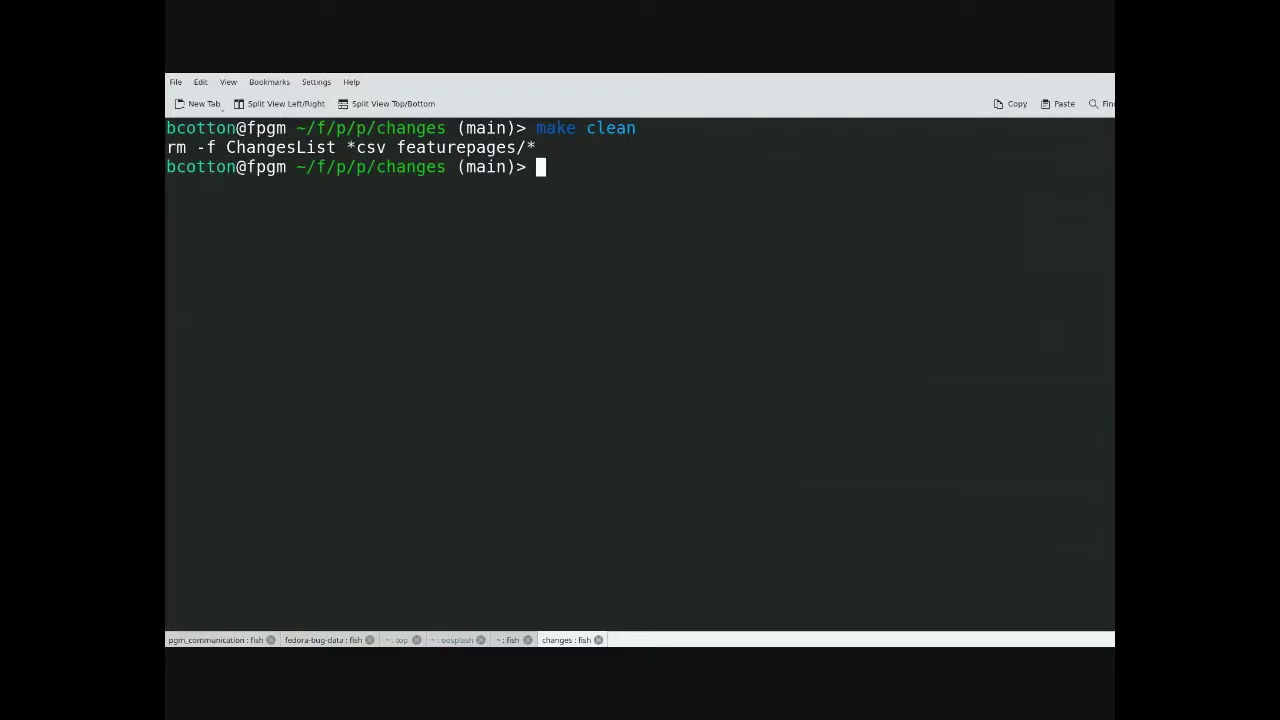
- Rerun the Fedora 35 self-contained build: make version=35 type=SelfContained build
{"action": "key", "text": "Up"}
{"action": "key", "text": "Up"}
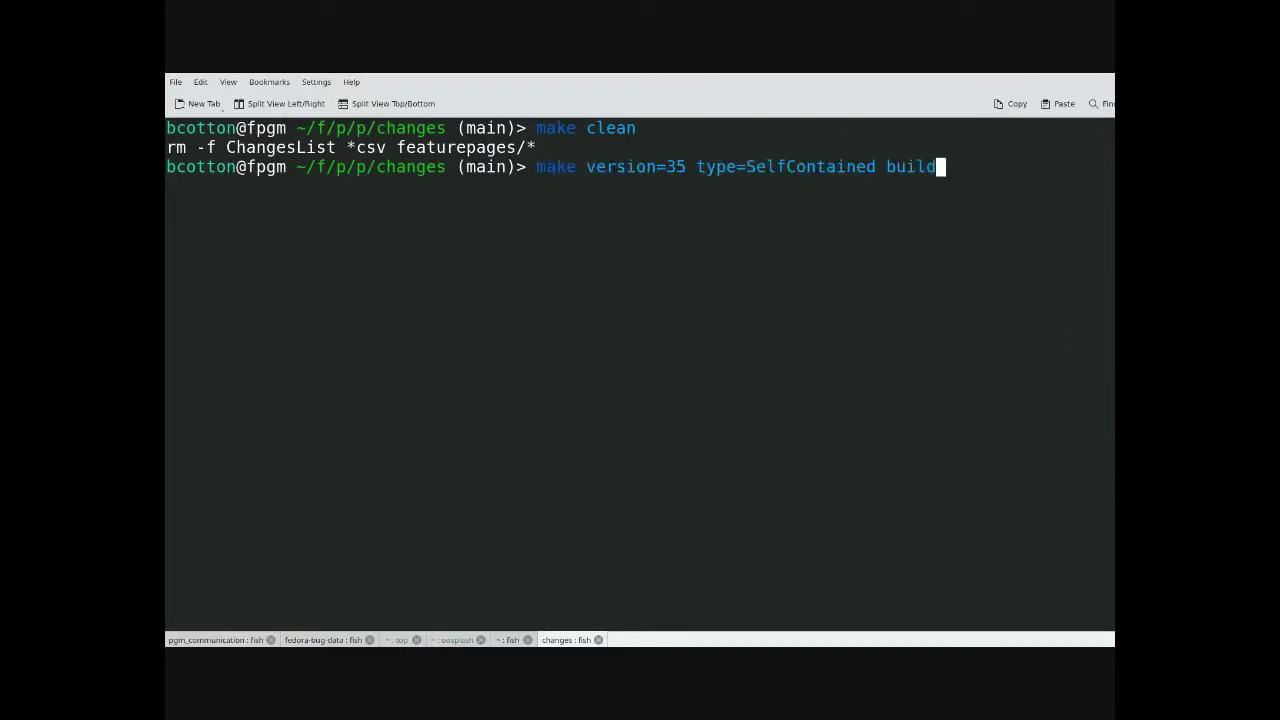
{"action": "key", "text": "Return"}
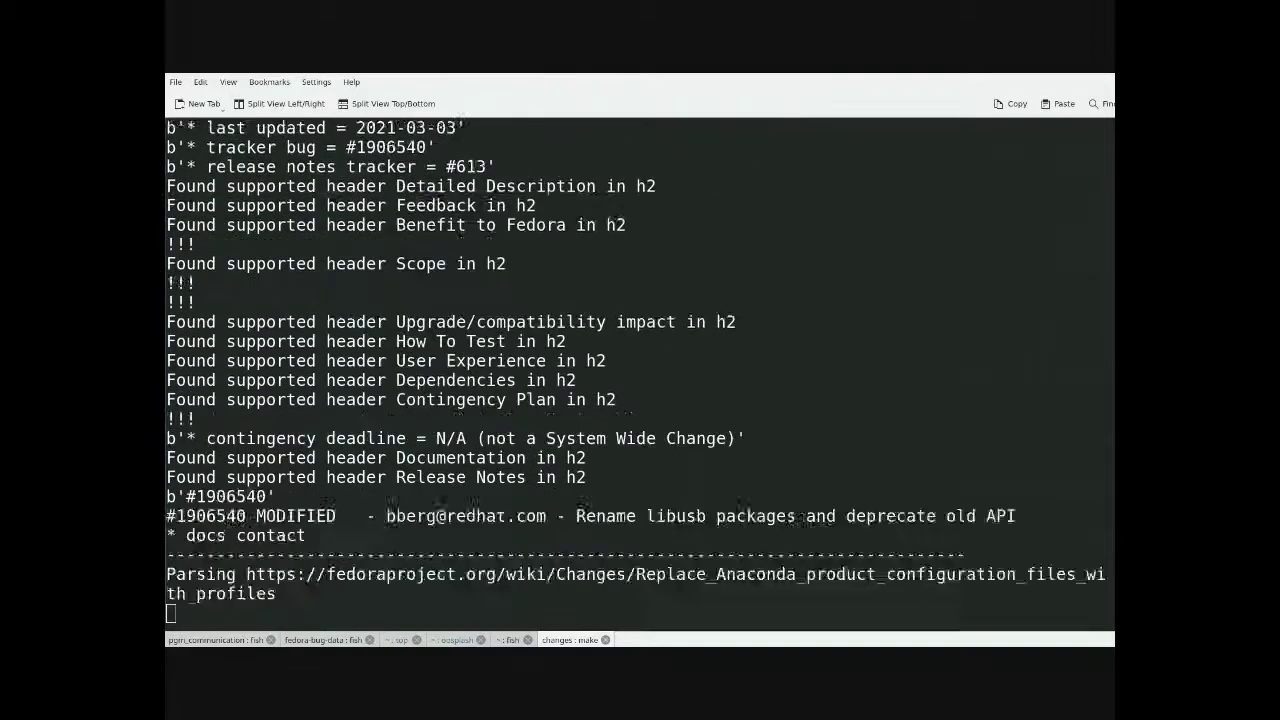
{"action": "key", "text": "Return"}
{"action": "key", "text": "Return"}
{"action": "key", "text": "Return"}
{"action": "key", "text": "Return"}
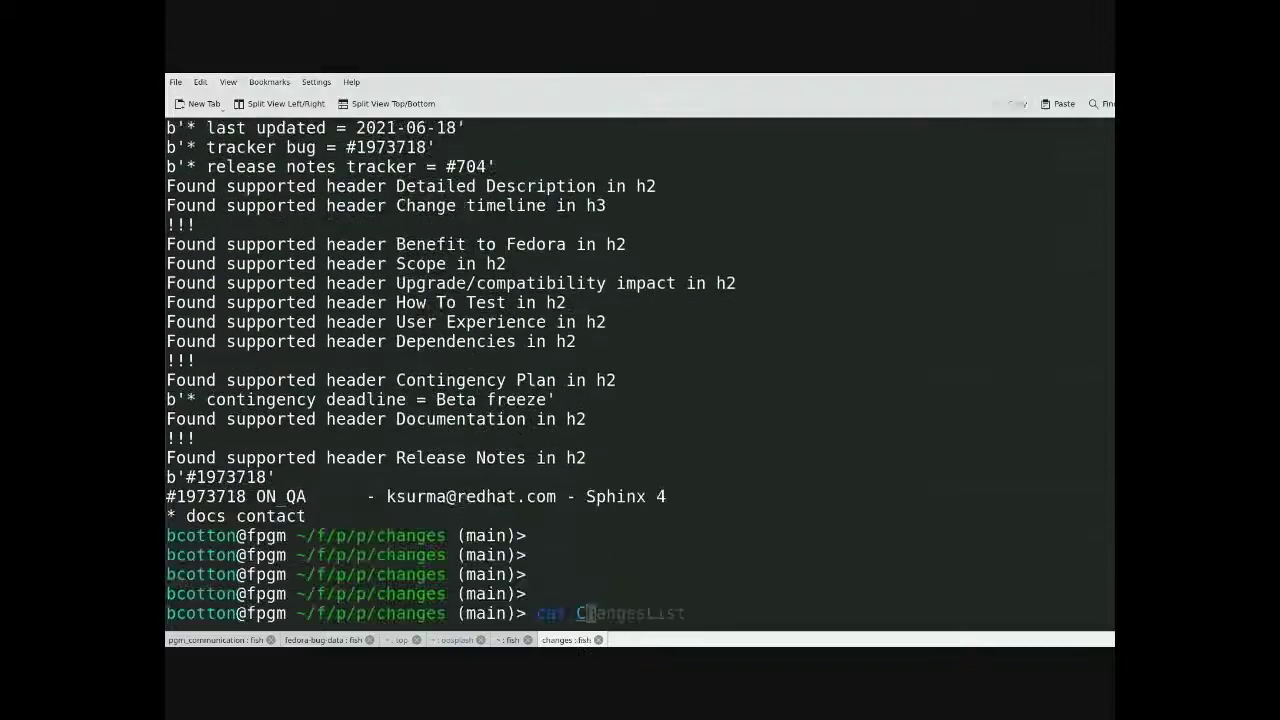
- Print the regenerated ChangesList with cat and select the output for copying
{"action": "type", "text": "cat"}
{"action": "key", "text": "Right"}
{"action": "key", "text": "Return"}
{"action": "left_click_drag", "start_coordinate": [456, 600], "coordinate": [168, 320]}
- Open the Self-Contained Changes section of Releases/35/ChangeSet for editing
{"action": "key", "text": "alt+Tab"}
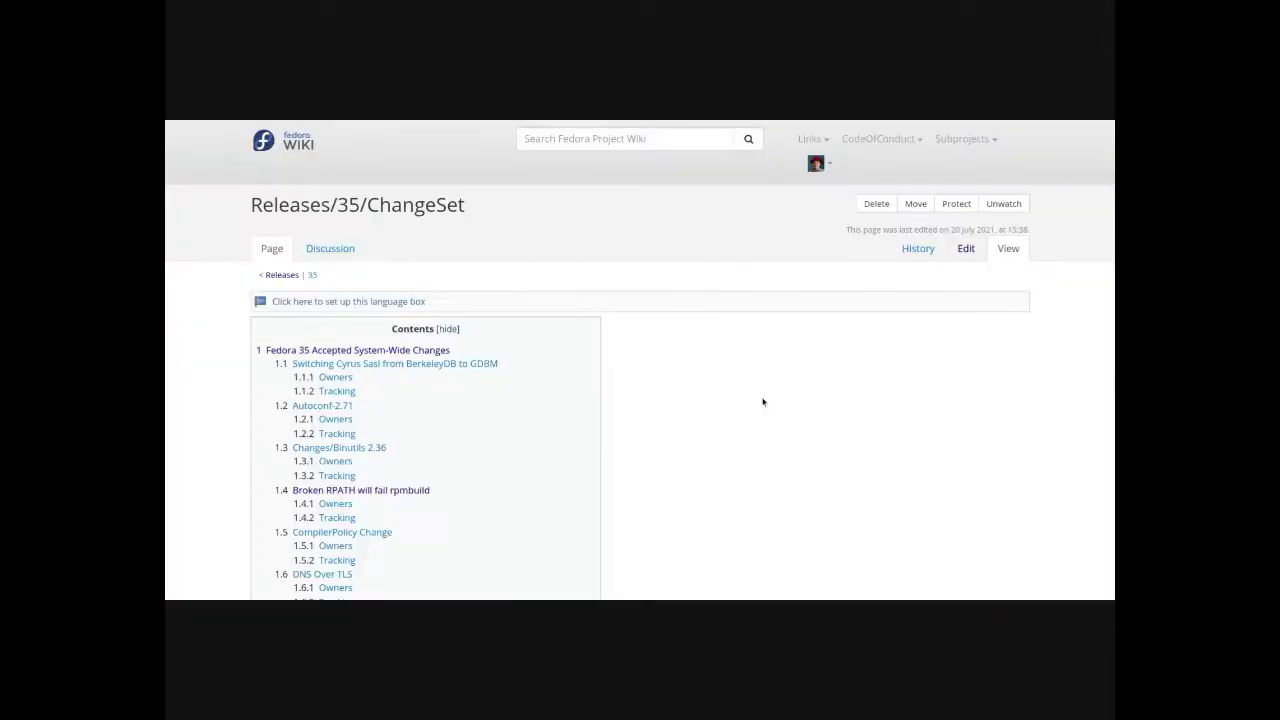
{"action": "scroll", "coordinate": [760, 400], "scroll_direction": "down", "scroll_amount": 10}
{"action": "scroll", "coordinate": [757, 399], "scroll_direction": "down", "scroll_amount": 10}
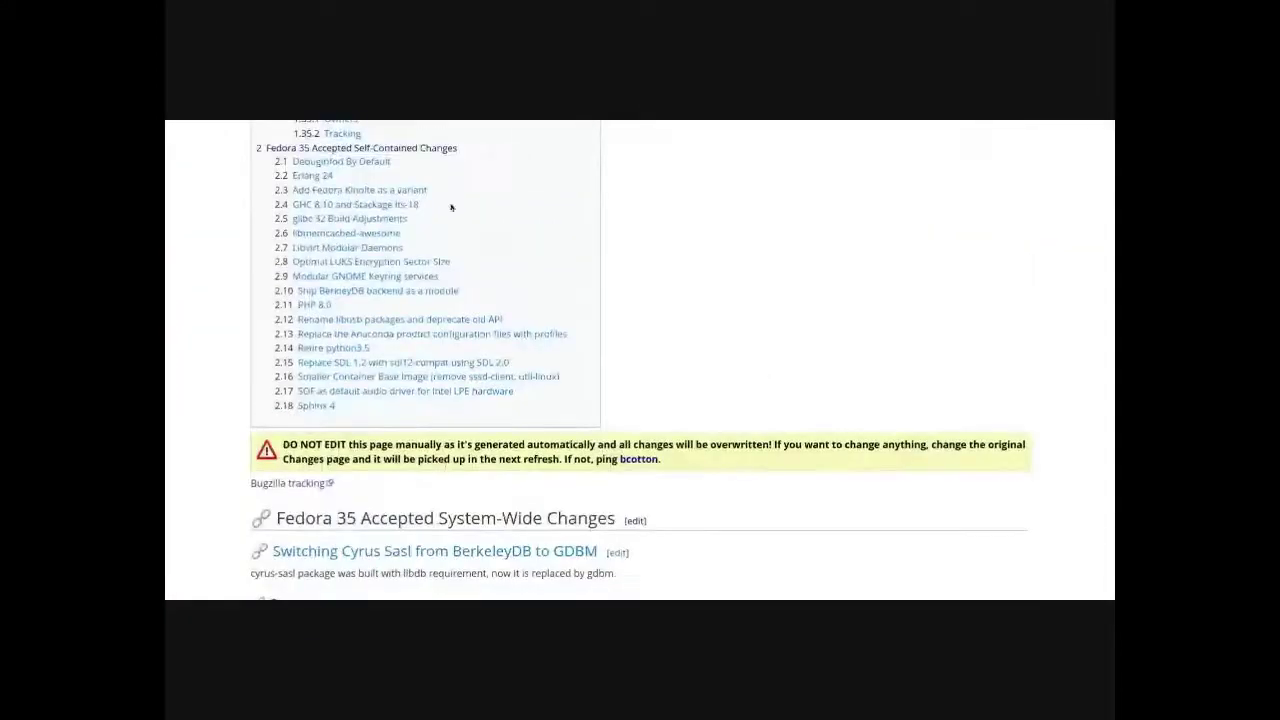
{"action": "left_click", "coordinate": [648, 135]}
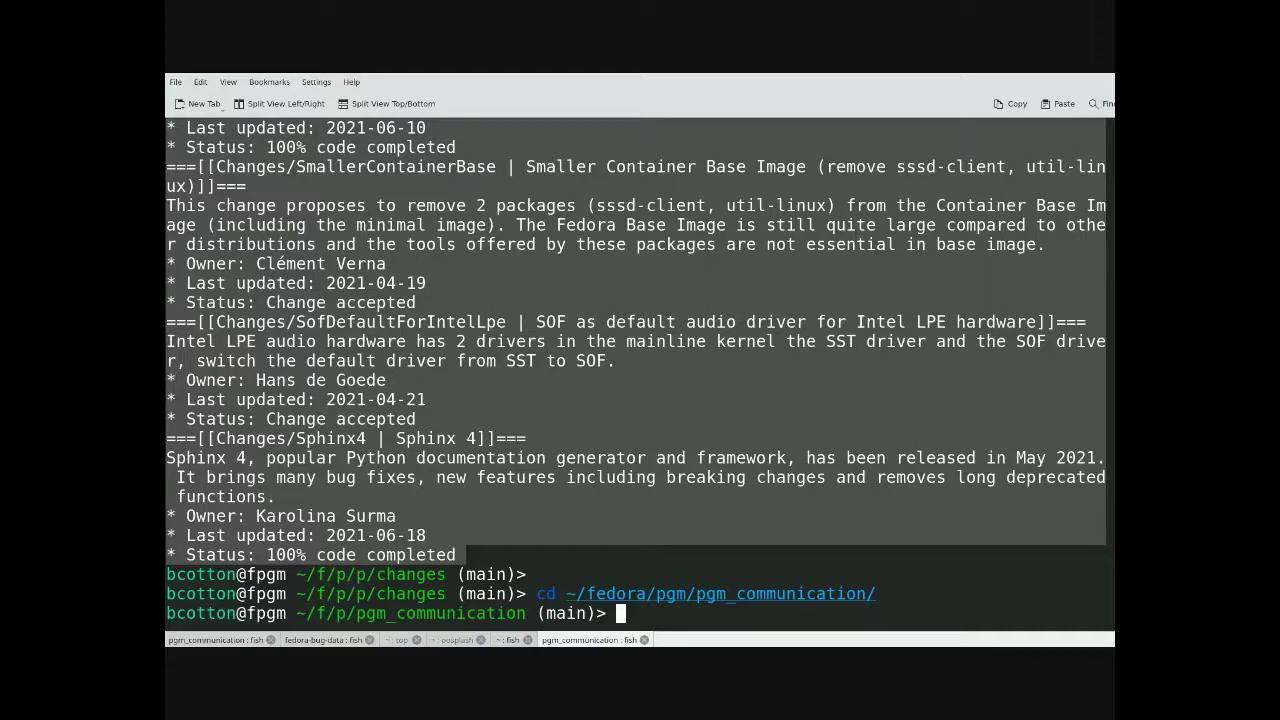
- Open report.md in vim and move to the Changes table
{"action": "type", "text": "vim report.md"}
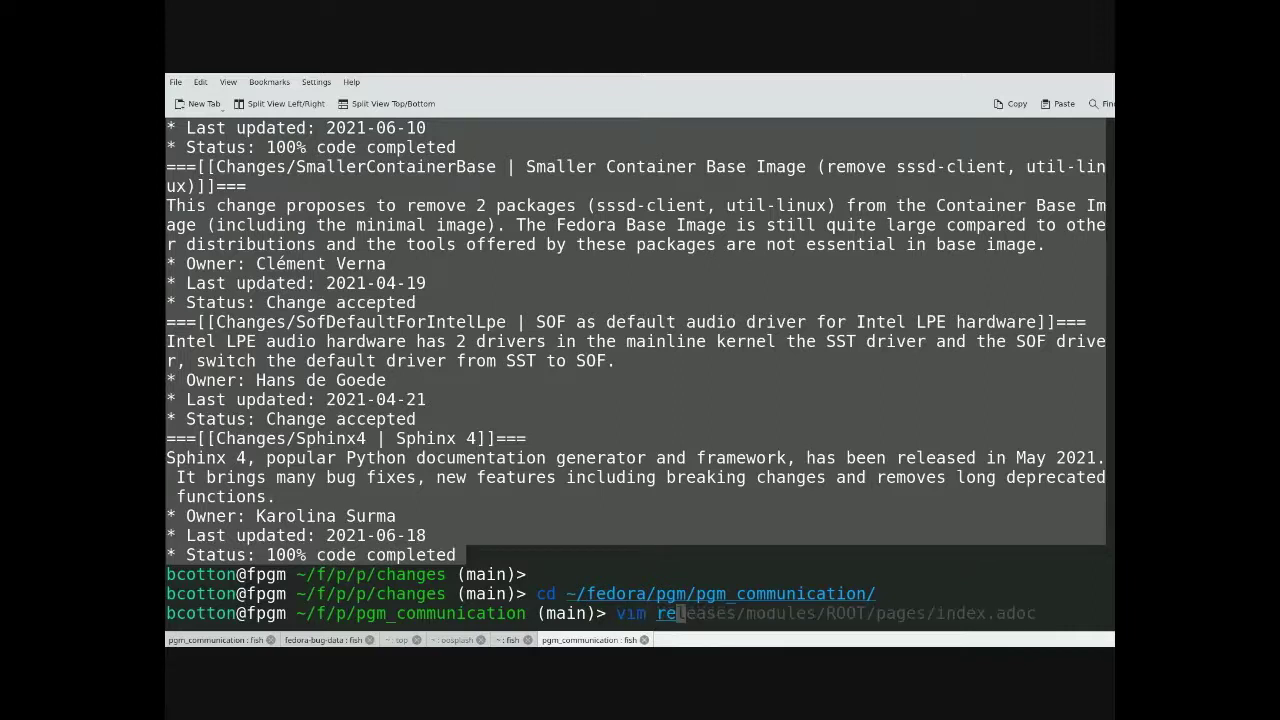
{"action": "key", "text": "Return"}
{"action": "key", "text": "Down"}
{"action": "key", "text": "Down"}
{"action": "key", "text": "Down"}
{"action": "key", "text": "Down"}
{"action": "key", "text": "Down"}
{"action": "key", "text": "Down"}
{"action": "key", "text": "Down"}
{"action": "key", "text": "Down"}
{"action": "key", "text": "Down"}
{"action": "key", "text": "Down"}
{"action": "key", "text": "Down"}
{"action": "key", "text": "Down"}
{"action": "key", "text": "Down"}
{"action": "key", "text": "Down"}
{"action": "key", "text": "Down"}
{"action": "key", "text": "Down"}
{"action": "key", "text": "Down"}
{"action": "key", "text": "Down"}
{"action": "key", "text": "Down"}
{"action": "key", "text": "Down"}
{"action": "key", "text": "Down"}
{"action": "key", "text": "Down"}
{"action": "key", "text": "Down"}
{"action": "key", "text": "Down"}
{"action": "key", "text": "Down"}
{"action": "key", "text": "Down"}
{"action": "key", "text": "Down"}
{"action": "key", "text": "Down"}
{"action": "key", "text": "Down"}
{"action": "key", "text": "Down"}
{"action": "key", "text": "Down"}
{"action": "key", "text": "Down"}
{"action": "key", "text": "Down"}
{"action": "key", "text": "Down"}
{"action": "key", "text": "Down"}
{"action": "key", "text": "Down"}
{"action": "key", "text": "Down"}
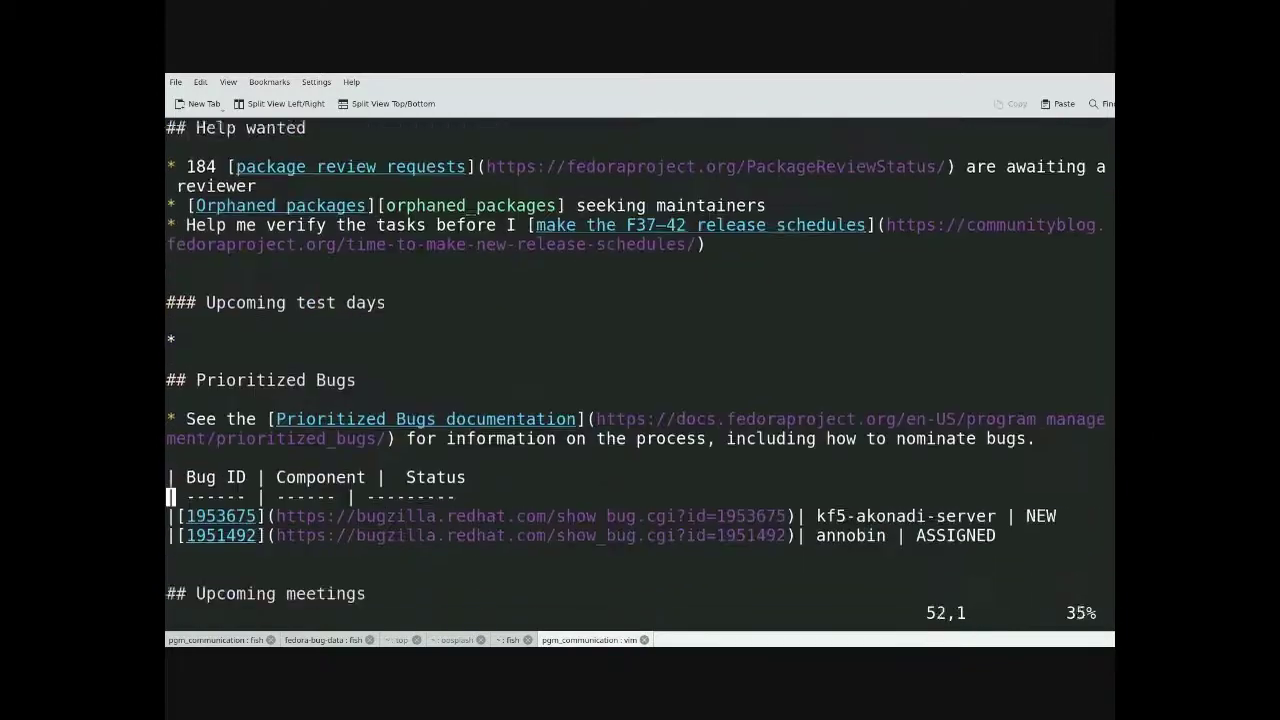
{"action": "key", "text": "Down"}
{"action": "key", "text": "Down"}
{"action": "key", "text": "Down"}
{"action": "key", "text": "Down"}
{"action": "key", "text": "Down"}
{"action": "key", "text": "Down"}
{"action": "key", "text": "Down"}
{"action": "key", "text": "Down"}
{"action": "key", "text": "Down"}
{"action": "key", "text": "Down"}
{"action": "key", "text": "Down"}
{"action": "key", "text": "Down"}
{"action": "key", "text": "Down"}
{"action": "key", "text": "Down"}
{"action": "key", "text": "Down"}
{"action": "key", "text": "Down"}
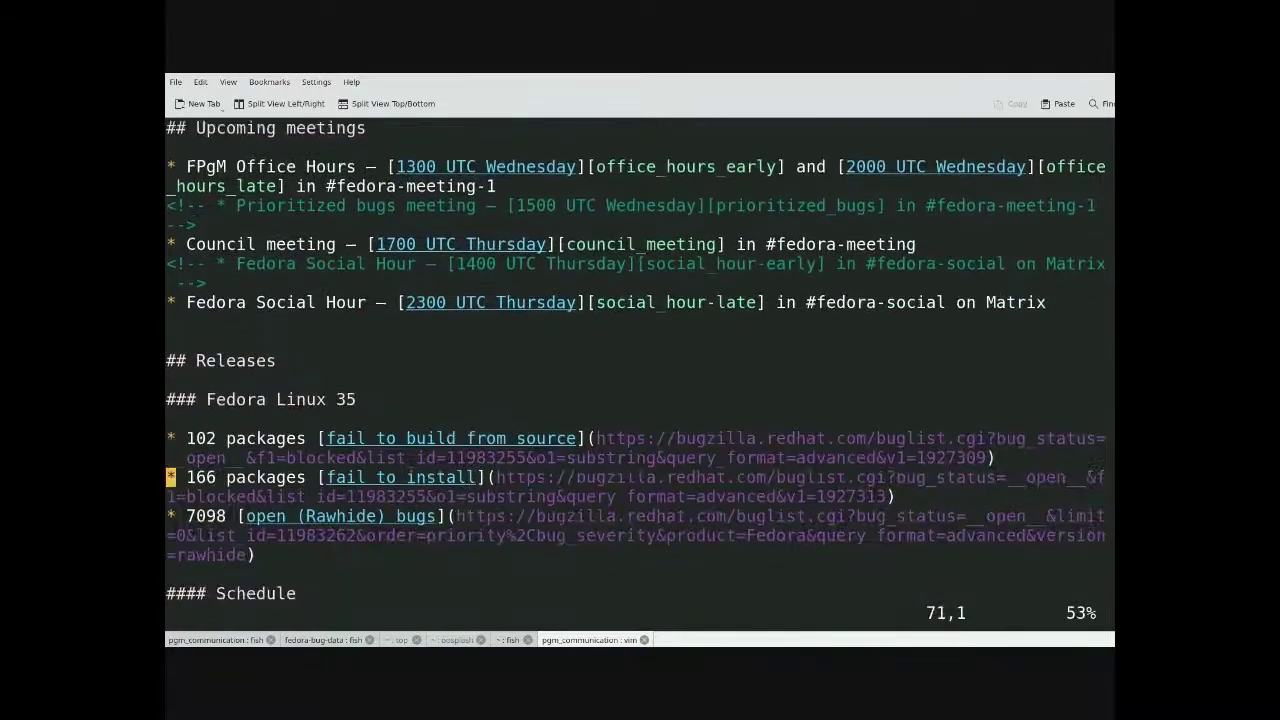
{"action": "key", "text": "Down"}
{"action": "key", "text": "Down"}
{"action": "key", "text": "Down"}
{"action": "key", "text": "Down"}
{"action": "key", "text": "Down"}
{"action": "key", "text": "Down"}
{"action": "key", "text": "Down"}
{"action": "key", "text": "Down"}
{"action": "key", "text": "Down"}
{"action": "key", "text": "Down"}
{"action": "key", "text": "Down"}
{"action": "key", "text": "Down"}
{"action": "key", "text": "Down"}
{"action": "key", "text": "Down"}
{"action": "key", "text": "Down"}
{"action": "key", "text": "Down"}
{"action": "key", "text": "Down"}
{"action": "key", "text": "Down"}
{"action": "key", "text": "Down"}
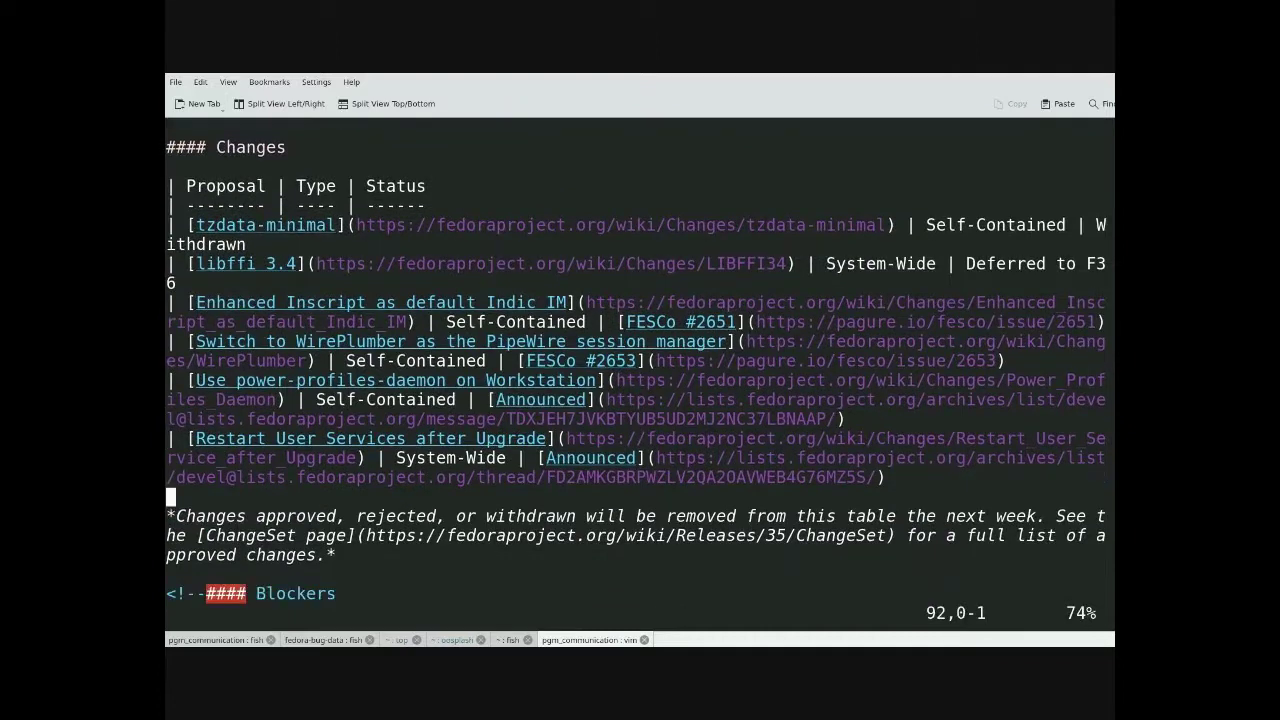
{"action": "key", "text": "Up"}
{"action": "key", "text": "Up"}
{"action": "key", "text": "Up"}
{"action": "key", "text": "Up"}
- Mark the Enhanced Inscript row as Approved and save report.md with :wq
{"action": "key", "text": "A"}
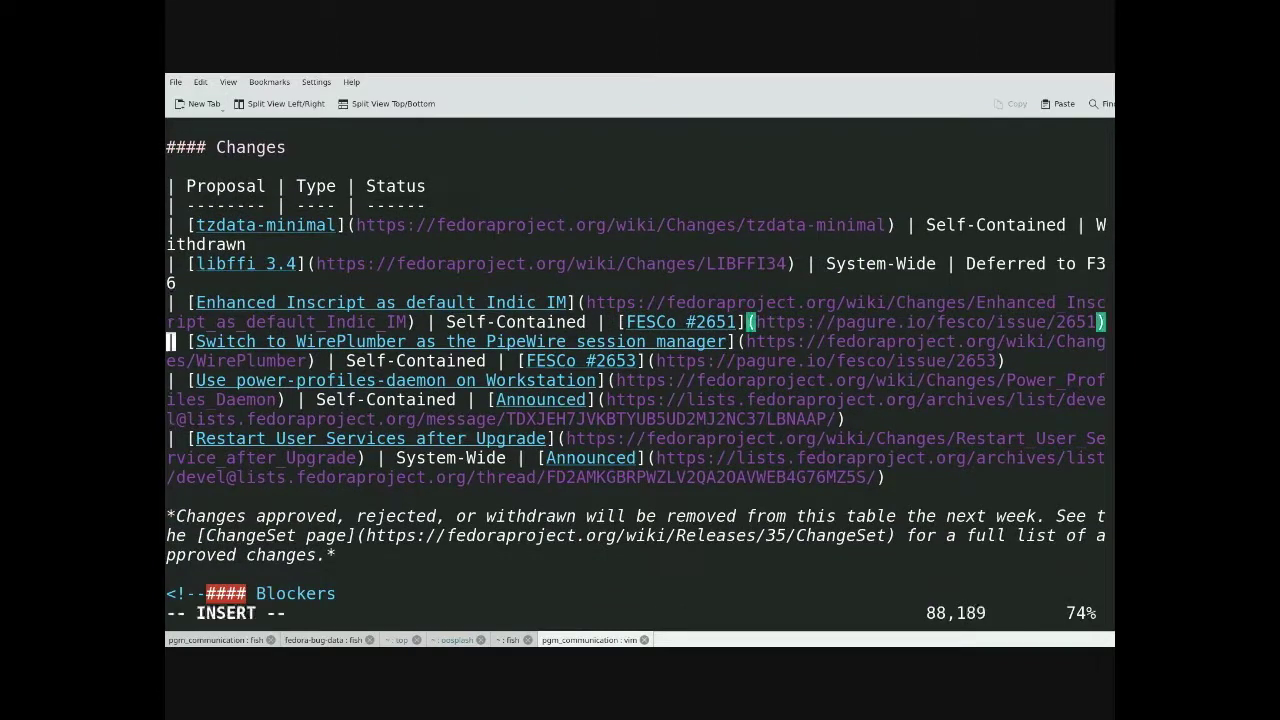
{"action": "key", "text": "BackSpace"}
{"action": "key", "text": "BackSpace"}
{"action": "key", "text": "BackSpace"}
{"action": "key", "text": "BackSpace"}
{"action": "key", "text": "BackSpace"}
{"action": "key", "text": "BackSpace"}
{"action": "key", "text": "BackSpace"}
{"action": "key", "text": "BackSpace"}
{"action": "key", "text": "BackSpace"}
{"action": "key", "text": "BackSpace"}
{"action": "key", "text": "BackSpace"}
{"action": "key", "text": "BackSpace"}
{"action": "key", "text": "BackSpace"}
{"action": "key", "text": "BackSpace"}
{"action": "key", "text": "BackSpace"}
{"action": "key", "text": "BackSpace"}
{"action": "key", "text": "BackSpace"}
{"action": "key", "text": "BackSpace"}
{"action": "key", "text": "BackSpace"}
{"action": "key", "text": "BackSpace"}
{"action": "key", "text": "BackSpace"}
{"action": "key", "text": "BackSpace"}
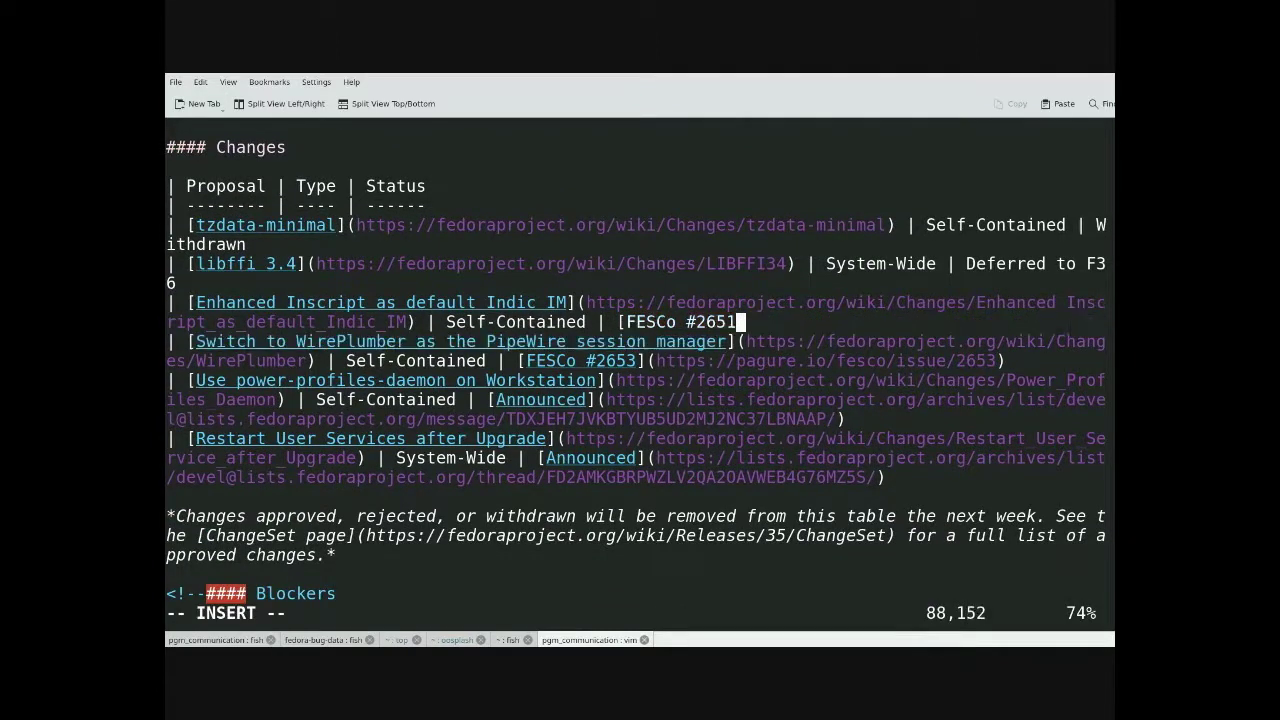
{"action": "type", "text": "Approved"}
{"action": "key", "text": "Escape"}
{"action": "type", "text": ":wq"}
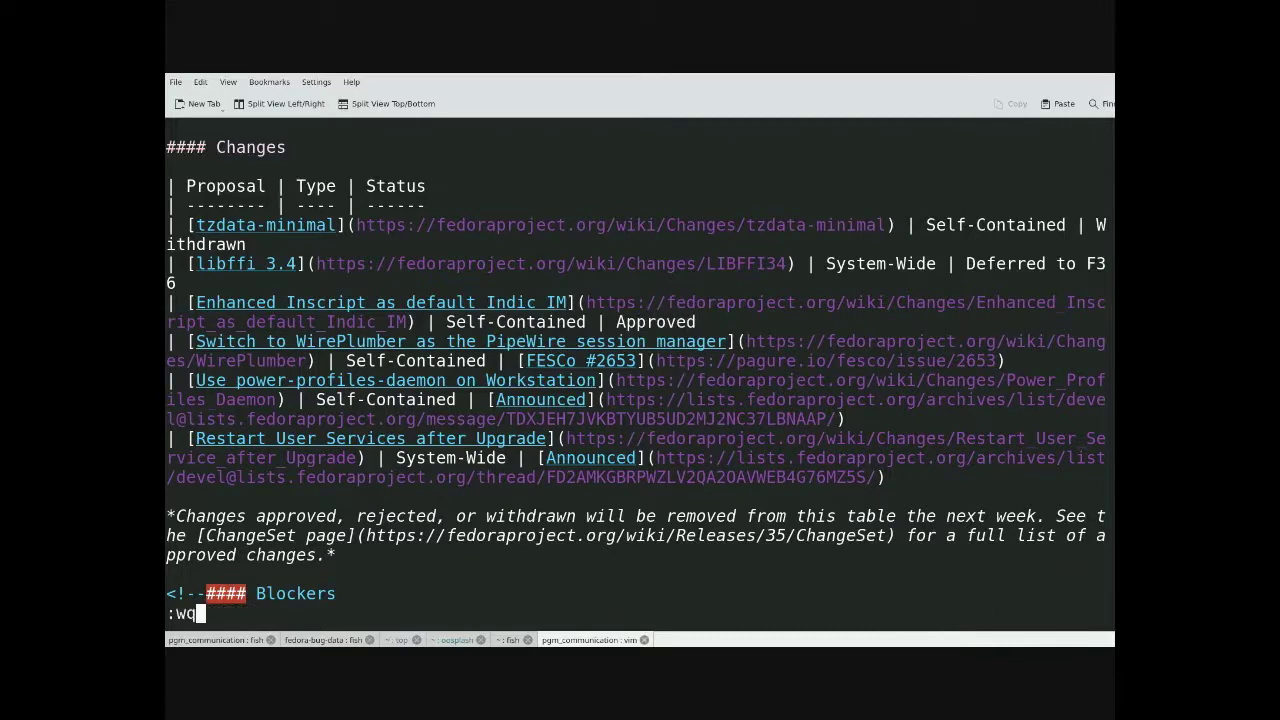
{"action": "key", "text": "Return"}
- Enter the commit command git commit -am 'Ch-ch-ch-changes'
{"action": "type", "text": "git commit -am 'Ch-ch-ch-changes'"}
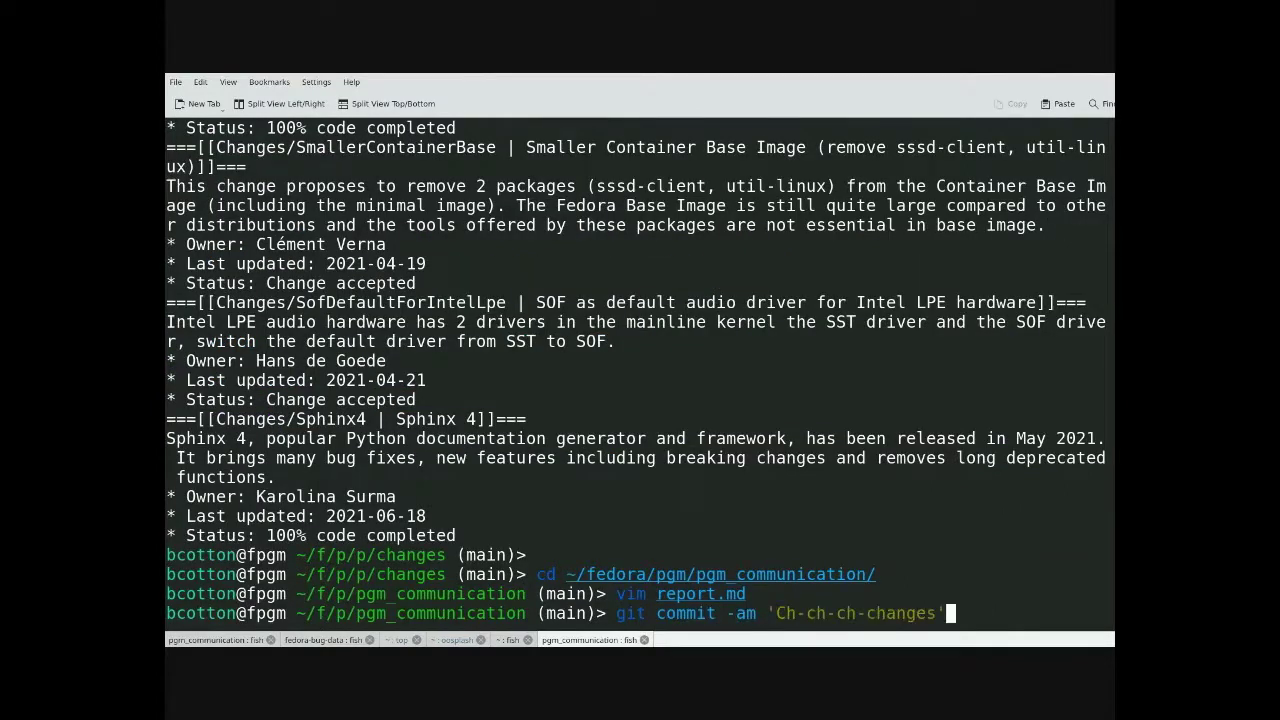